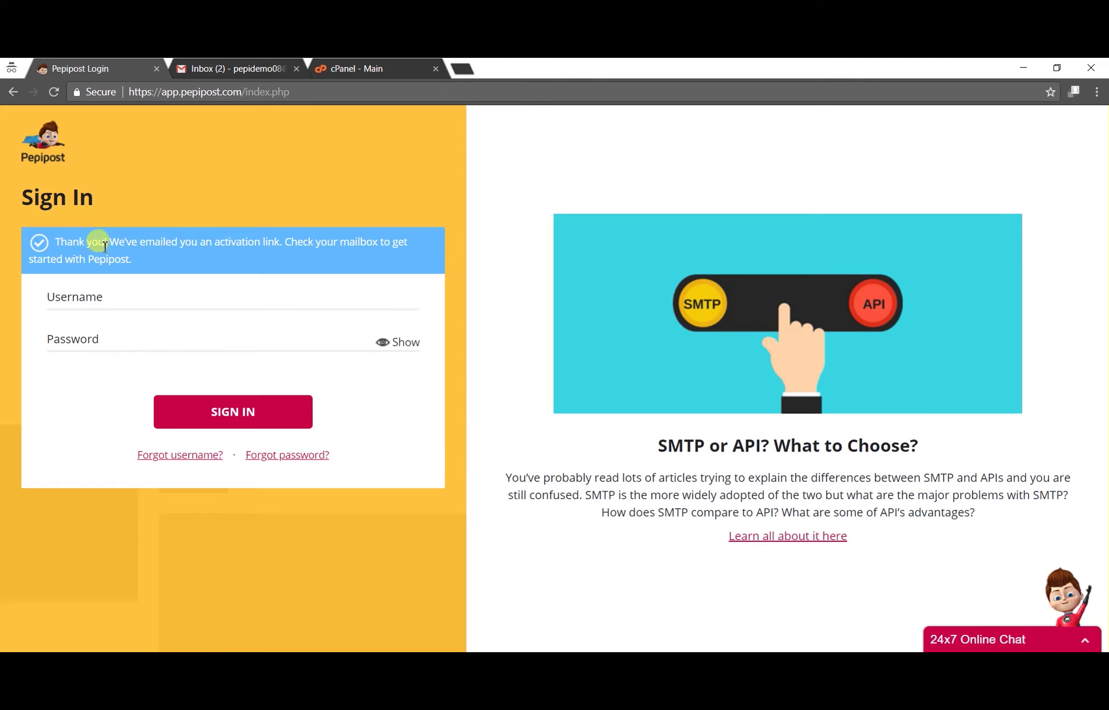
Step: Open the 'Welcome to Pepipost family!' email in Gmail and follow its ACTIVATE ACCOUNT link
click(227, 69)
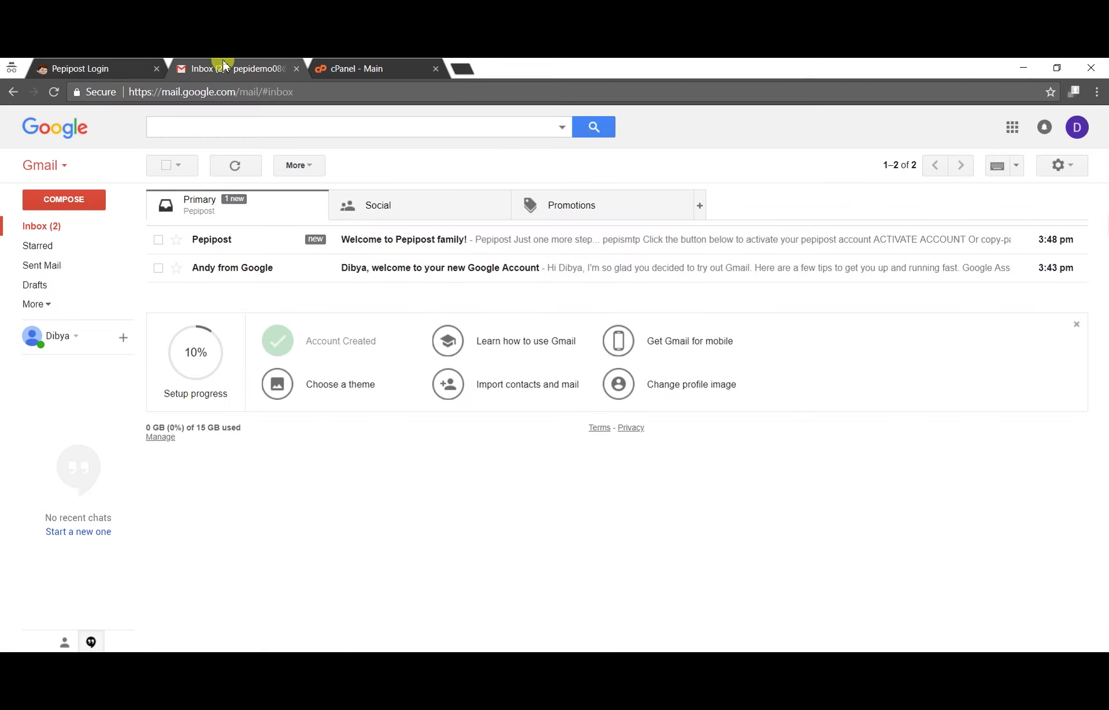
click(398, 248)
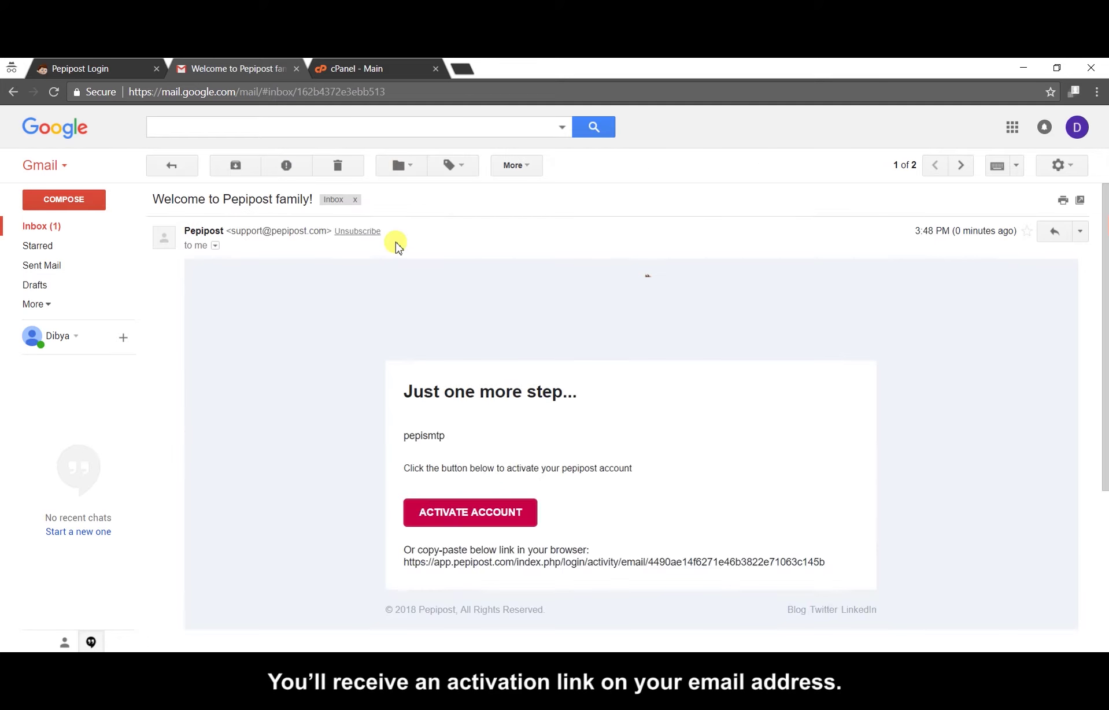
click(482, 517)
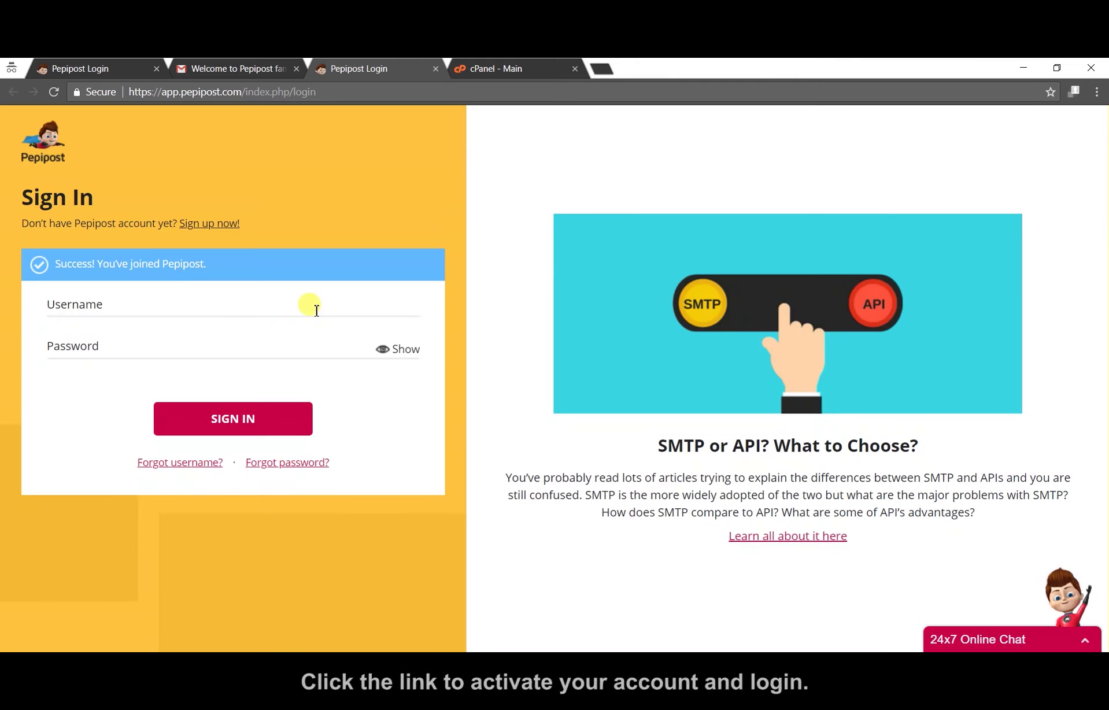
Step: Sign in with the account username and password, and confirm the (GMT +05:30) Asia/Calcutta time zone
click(310, 302)
text(pepismtp)
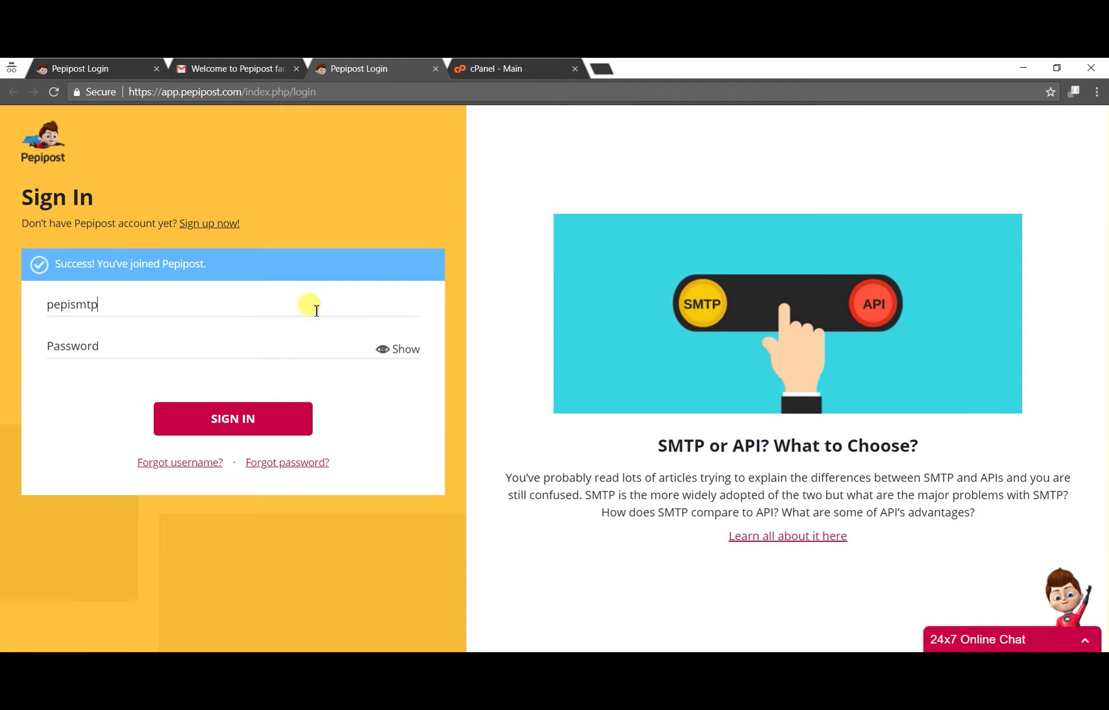
text(•••)
click(240, 427)
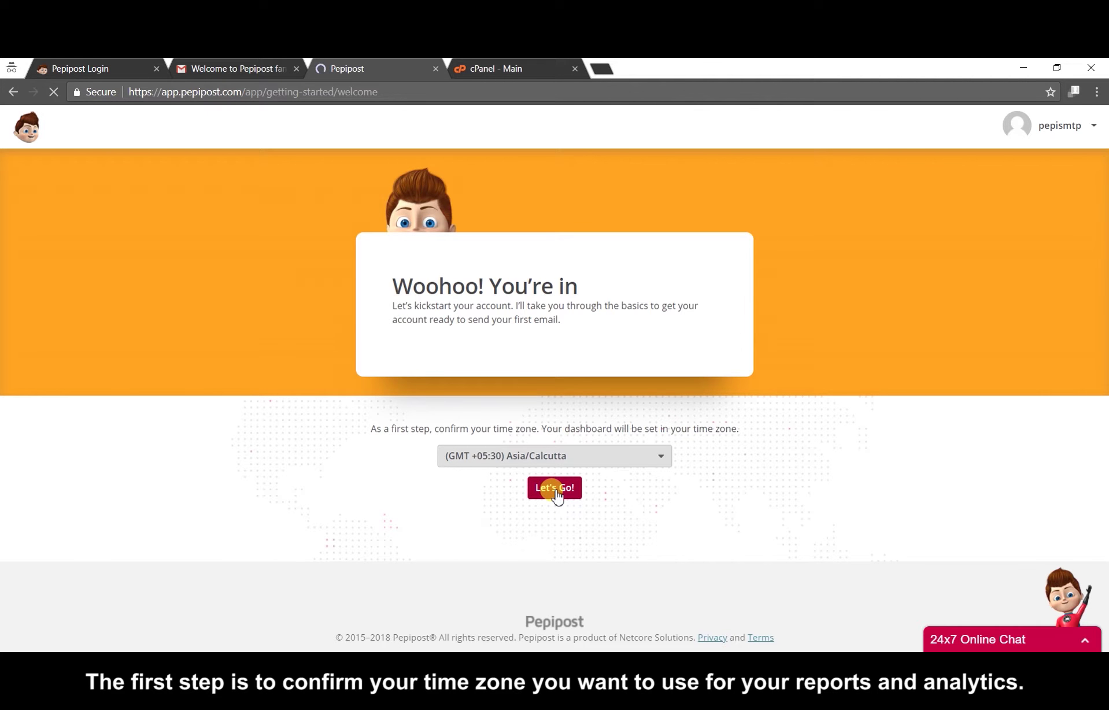
click(556, 495)
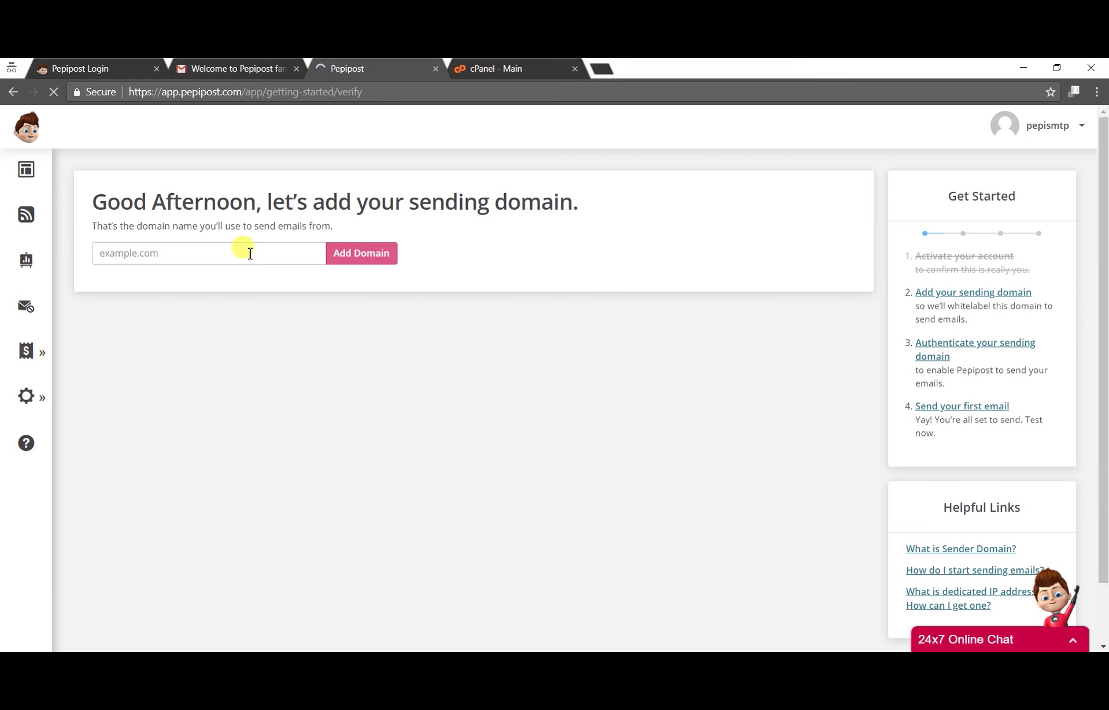
click(249, 252)
Step: Add seasonsms.com as the sending domain and copy the SPF value Pepipost requires
text(seasonsms)
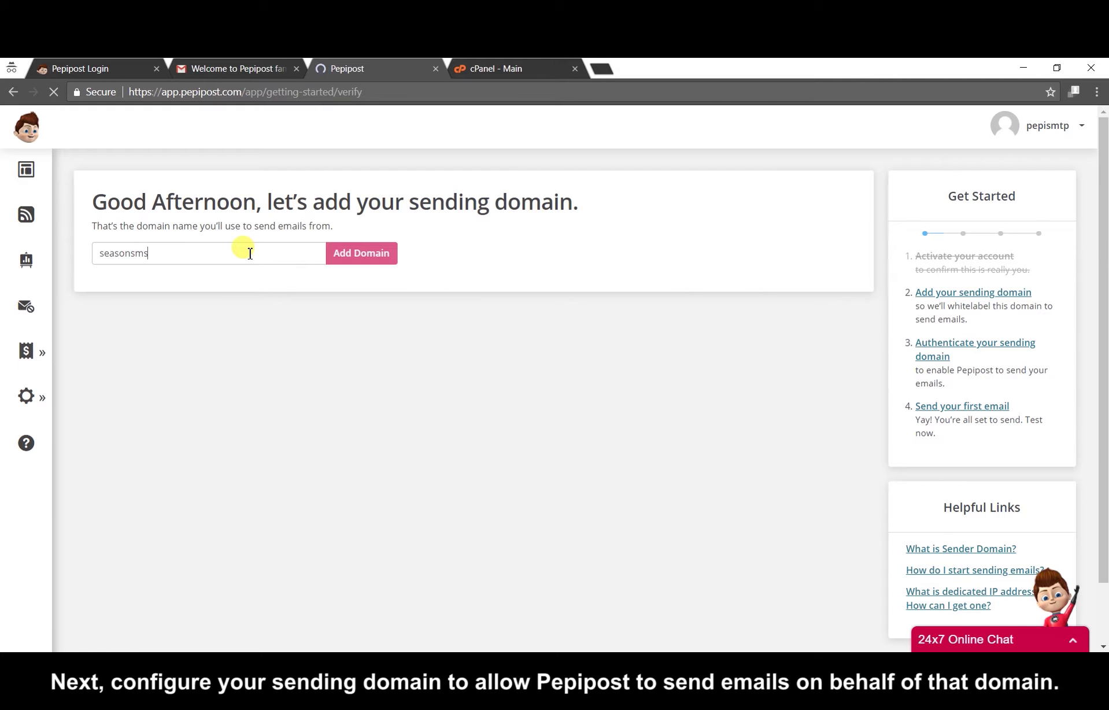
text(.com)
click(361, 258)
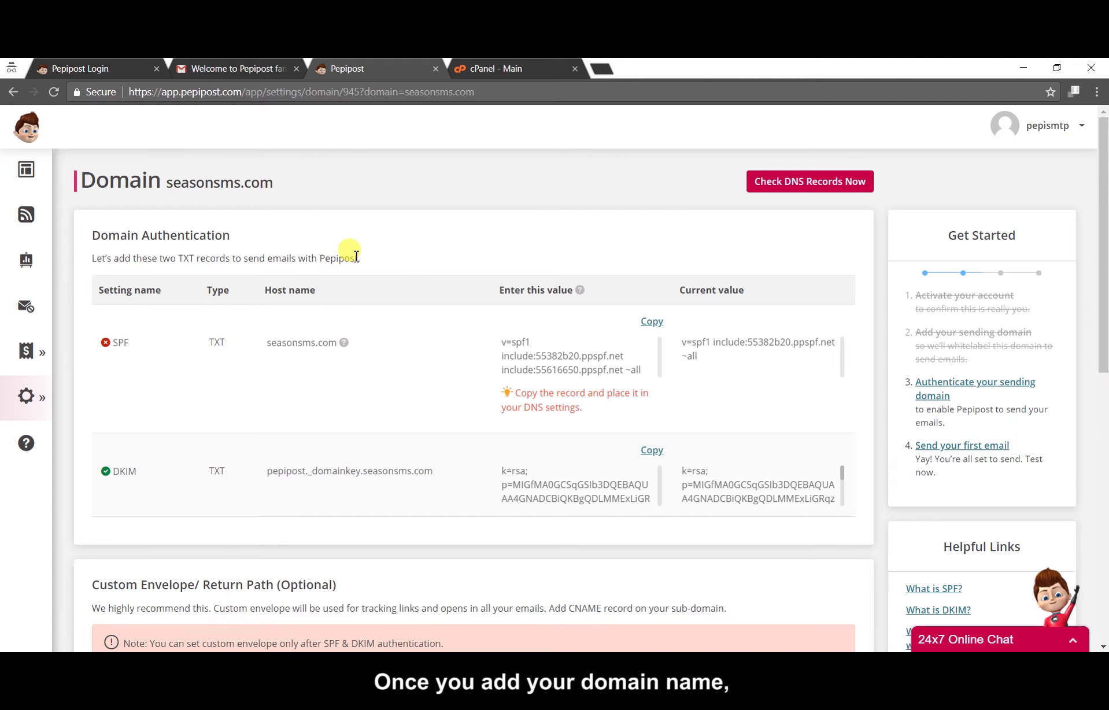
click(649, 325)
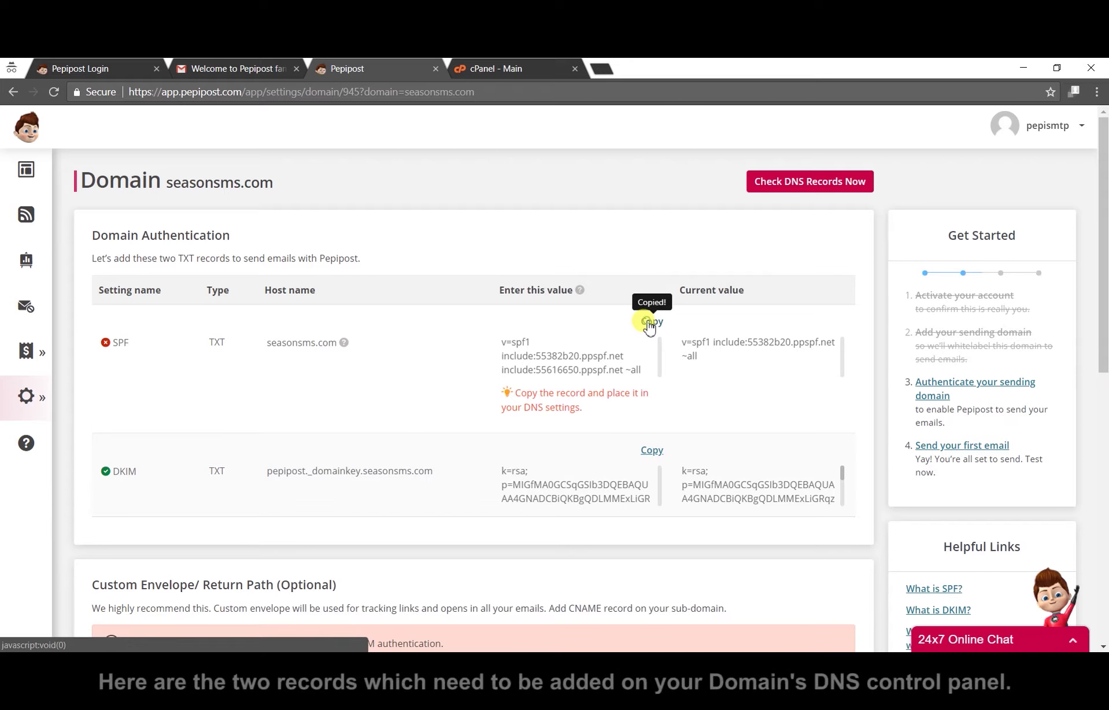
click(512, 68)
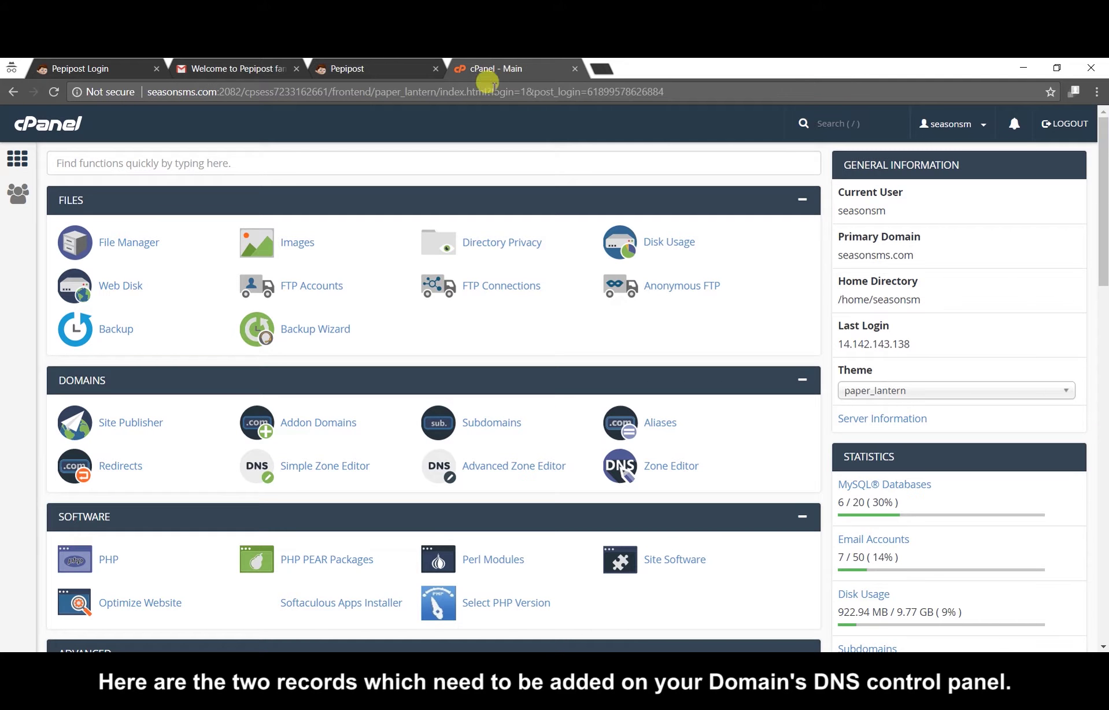
Step: Open cPanel's Zone Editor for seasonsms.com and filter it to TXT records
click(669, 471)
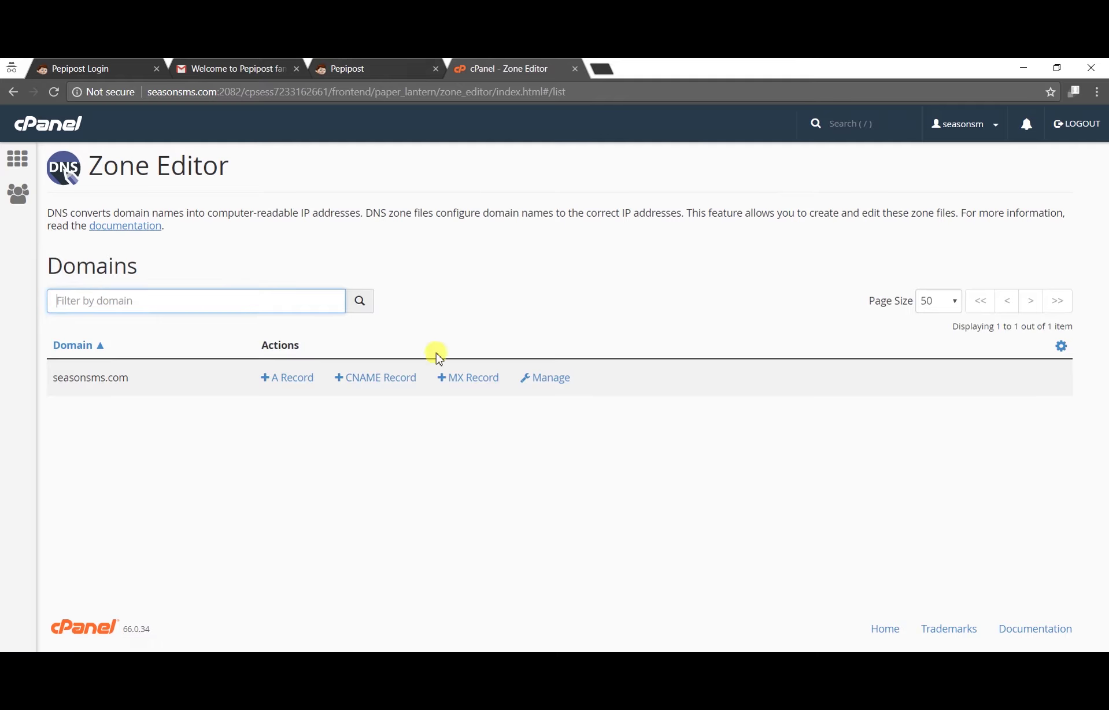
click(553, 378)
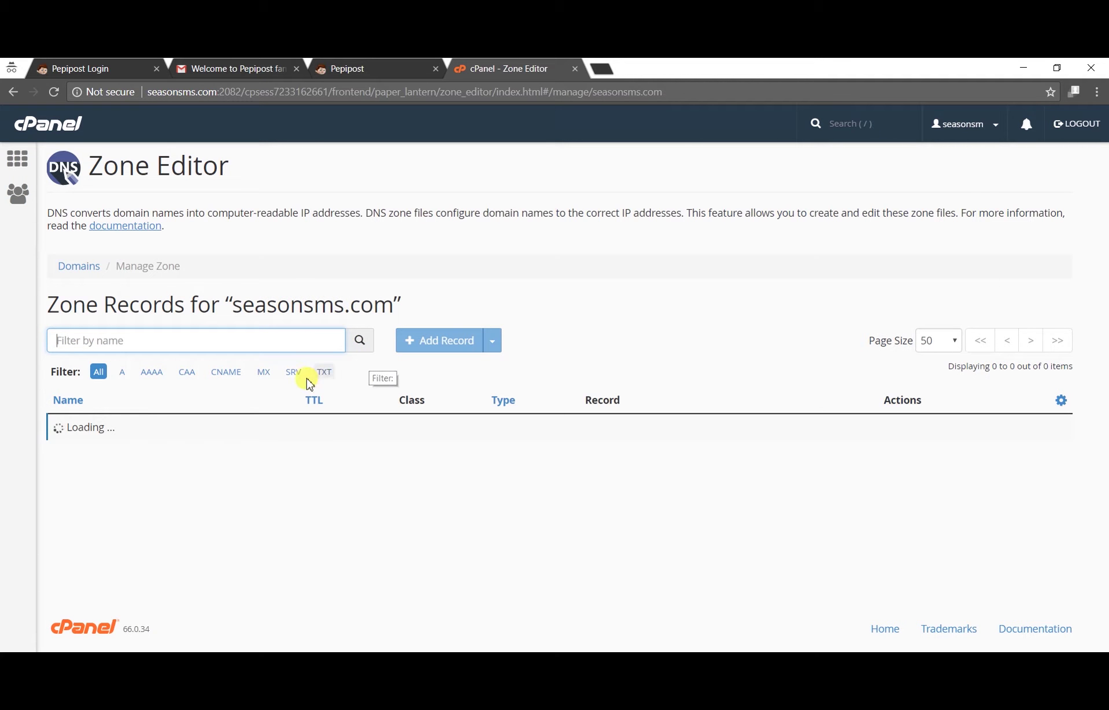
click(323, 371)
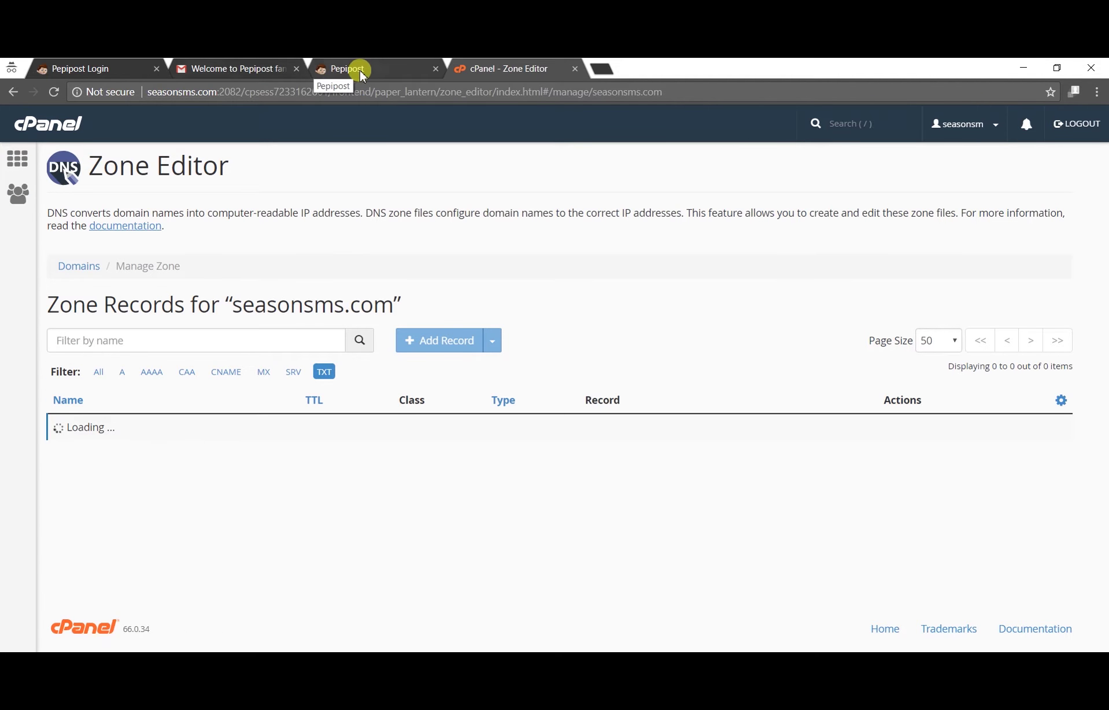
click(361, 76)
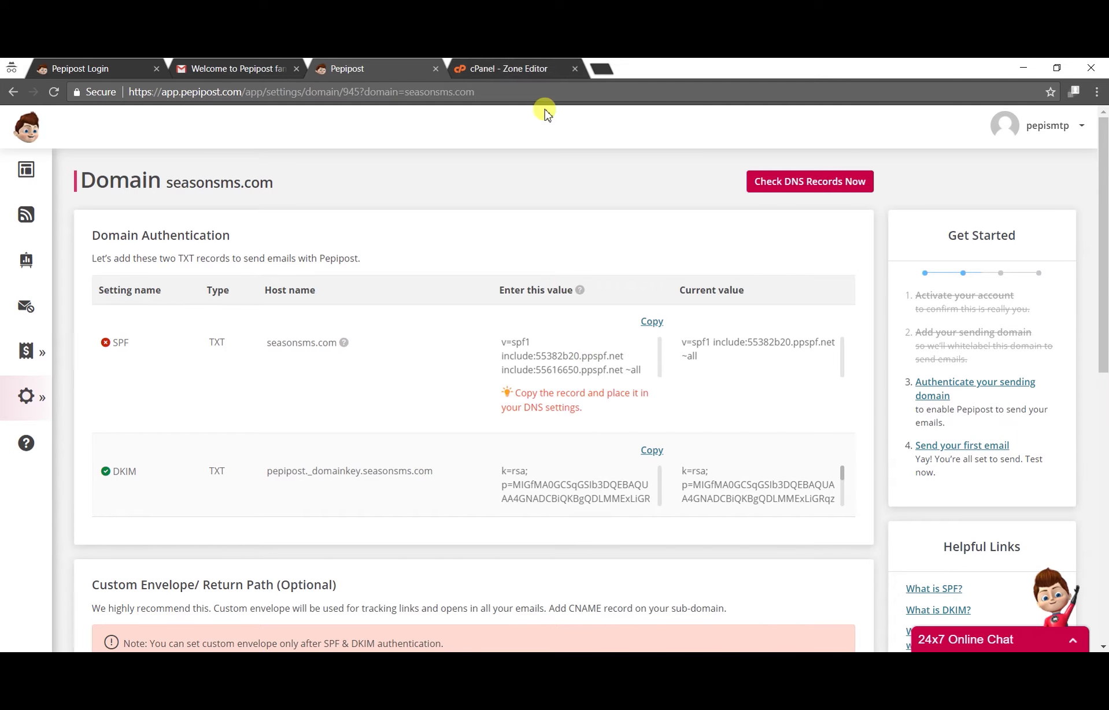
click(511, 69)
scroll(572, 301, down, 3)
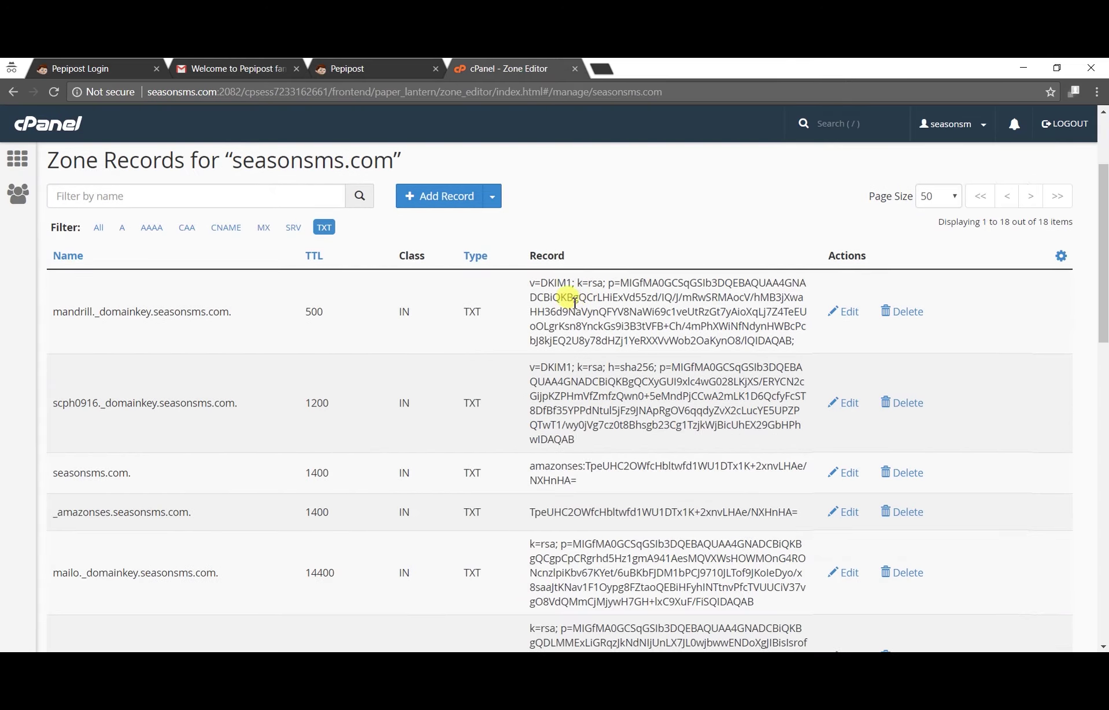
scroll(733, 465, down, 5)
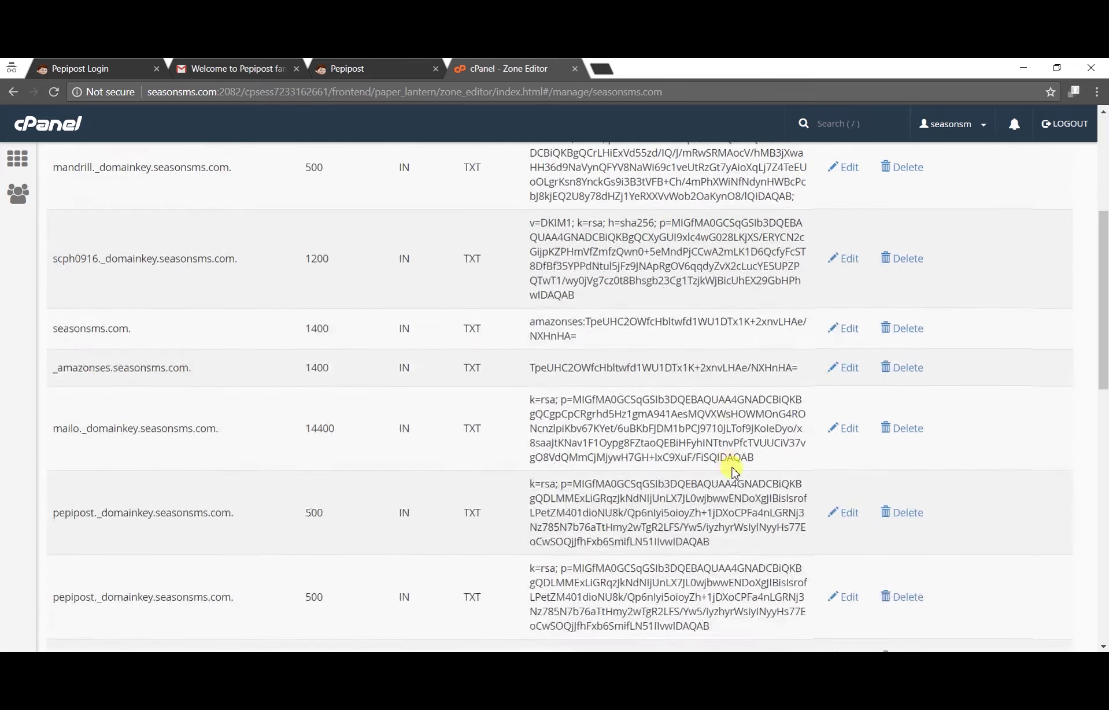
scroll(733, 466, down, 10)
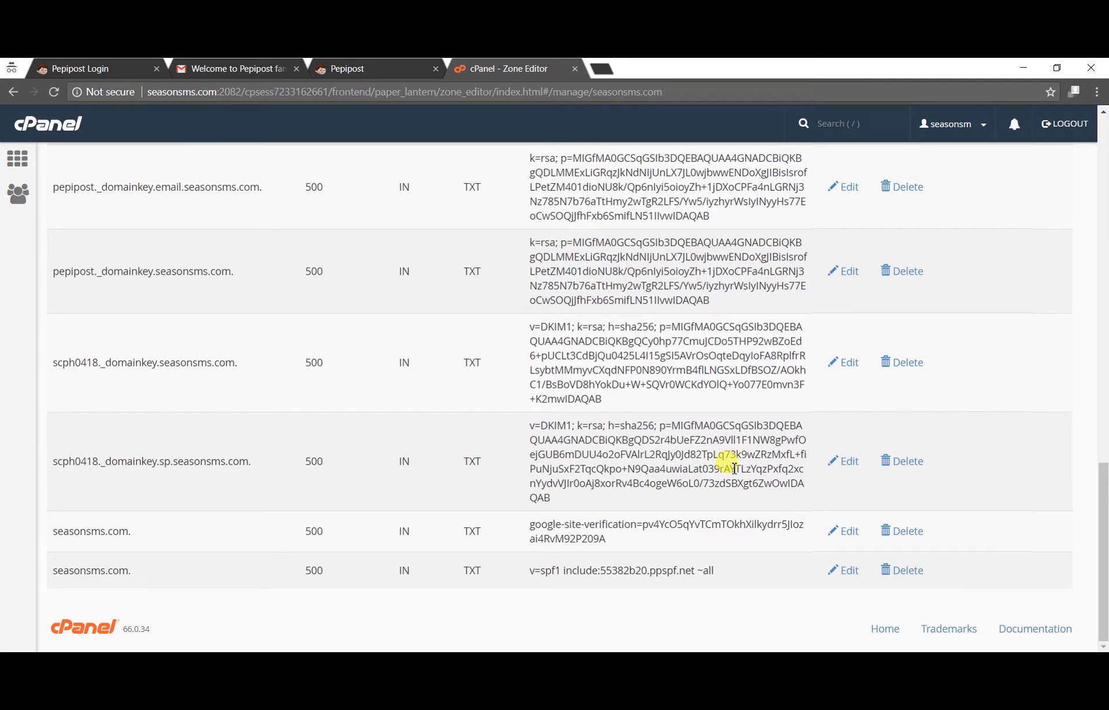
Step: Replace the SPF TXT record's value with the copied Pepipost SPF value, save it, and re-check DNS
click(847, 569)
click(658, 571)
key(ctrl+a)
key(ctrl+v)
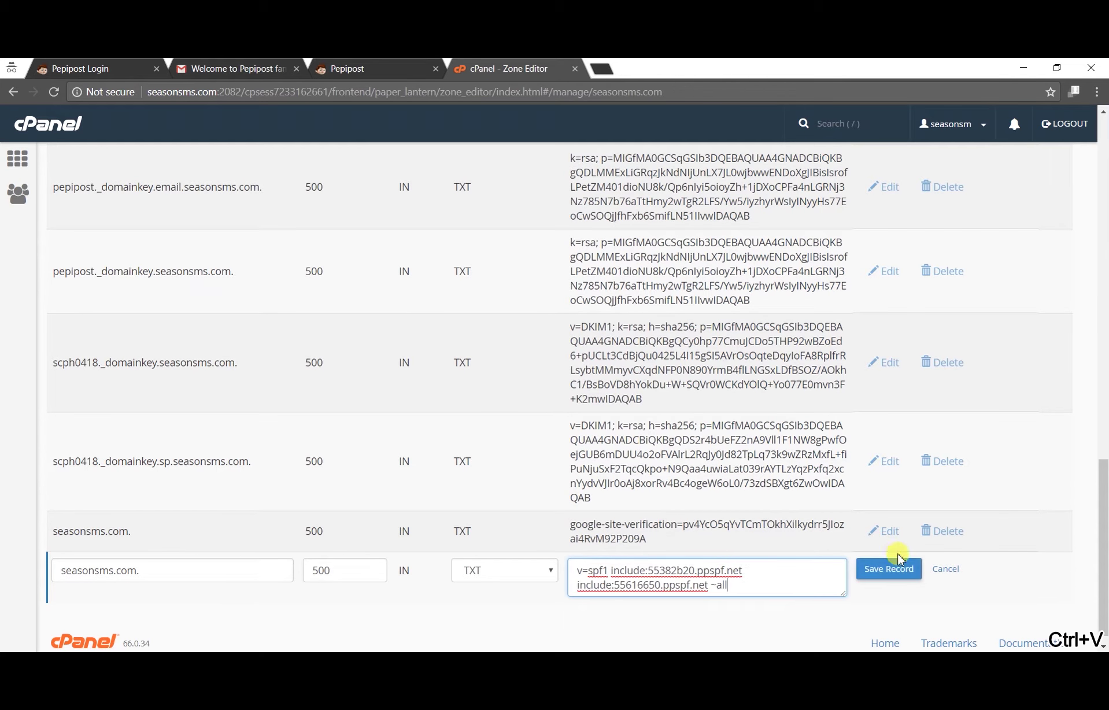
click(888, 568)
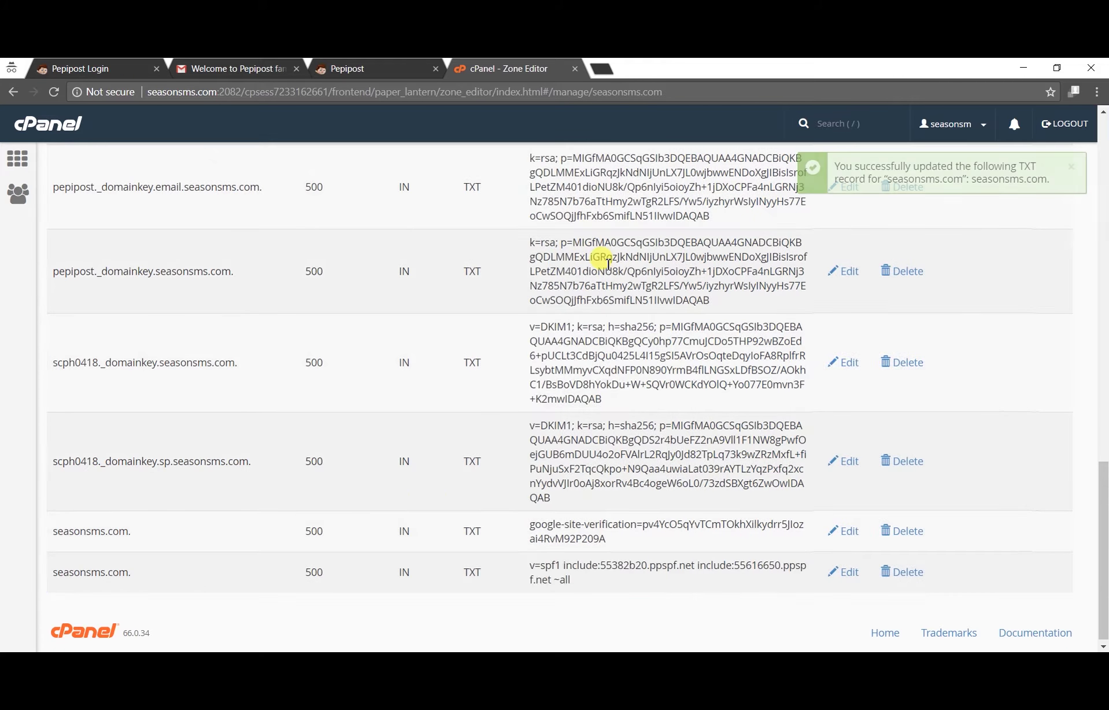
click(371, 71)
click(820, 184)
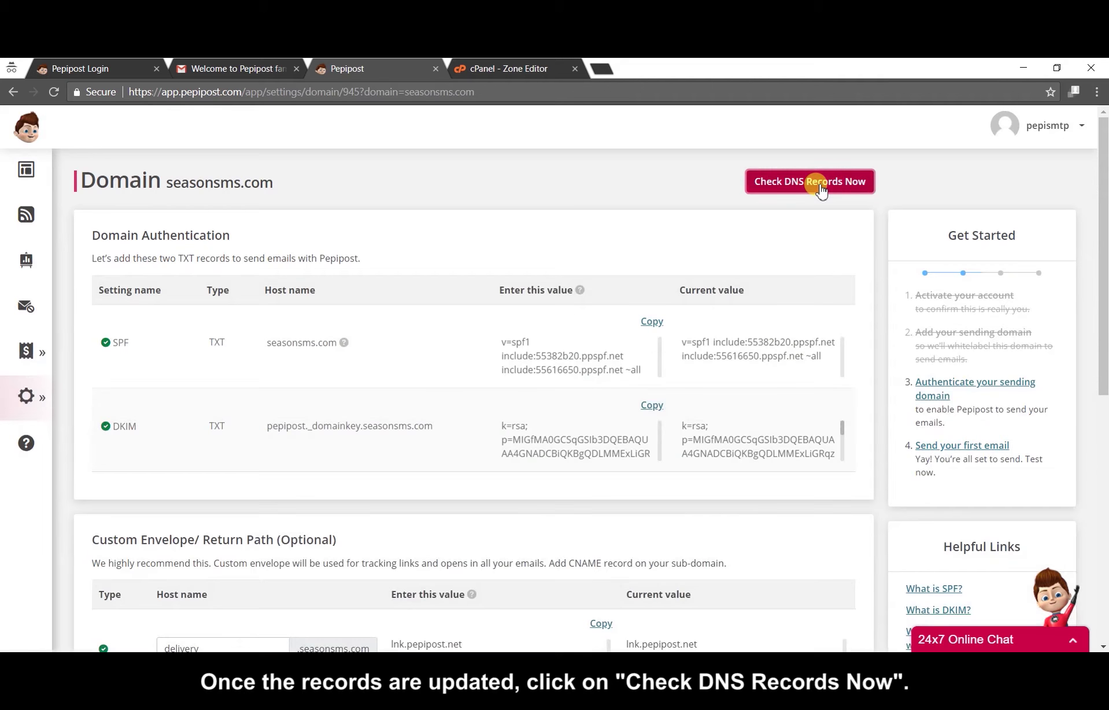
Step: View seasonsms.com's Under Approval status in Settings > Sending Domains, then reload the page
scroll(647, 197, down, 8)
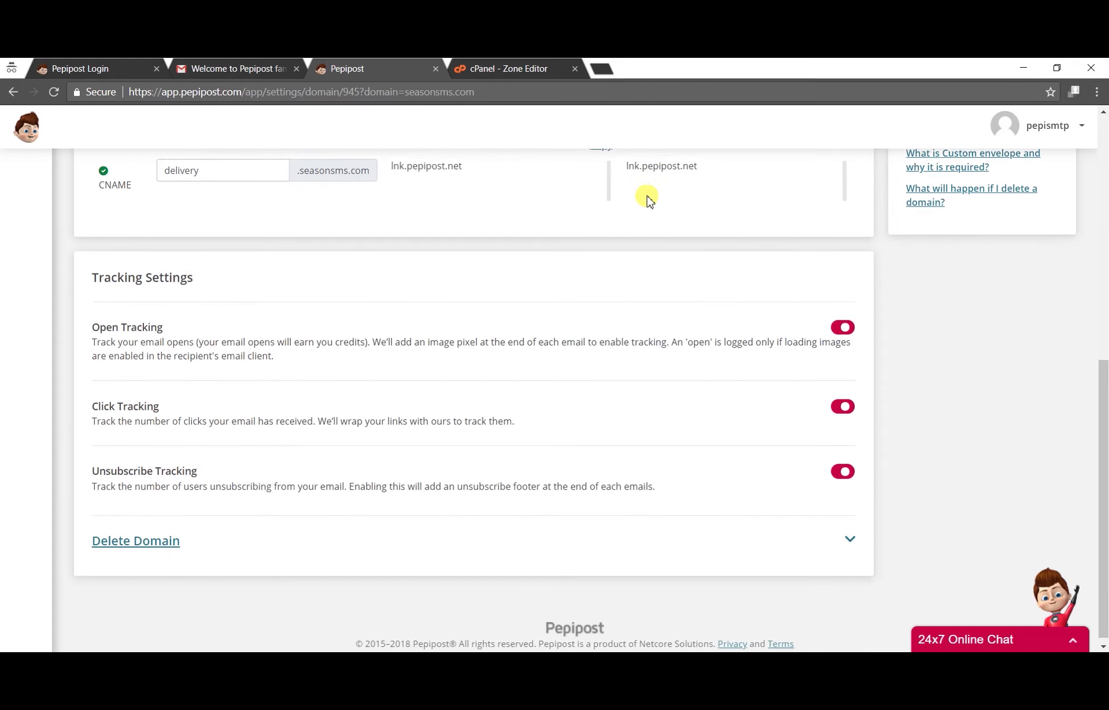
scroll(647, 198, up, 9)
mouse_move(26, 396)
click(133, 403)
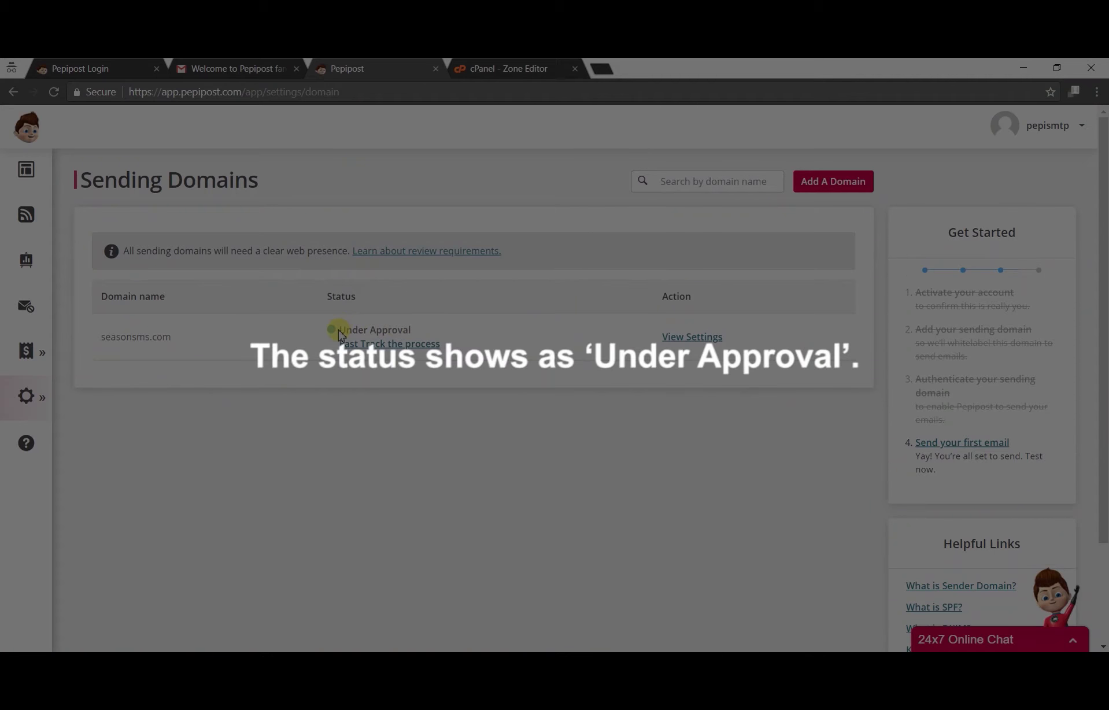
drag(377, 332, 421, 336)
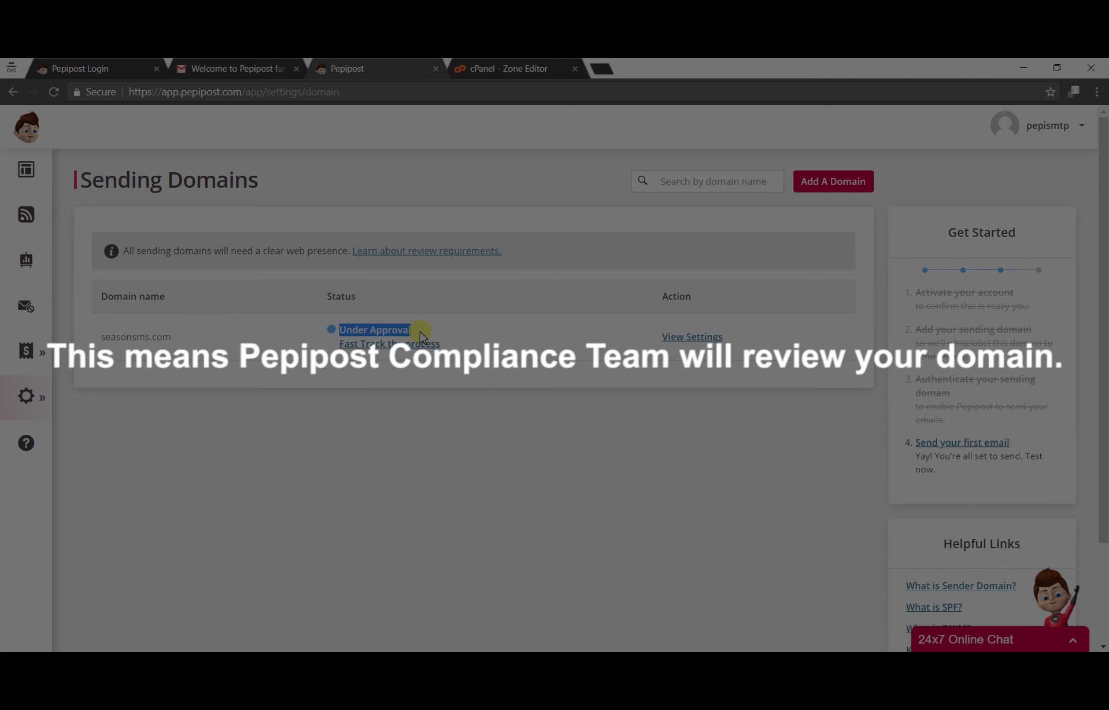
click(452, 335)
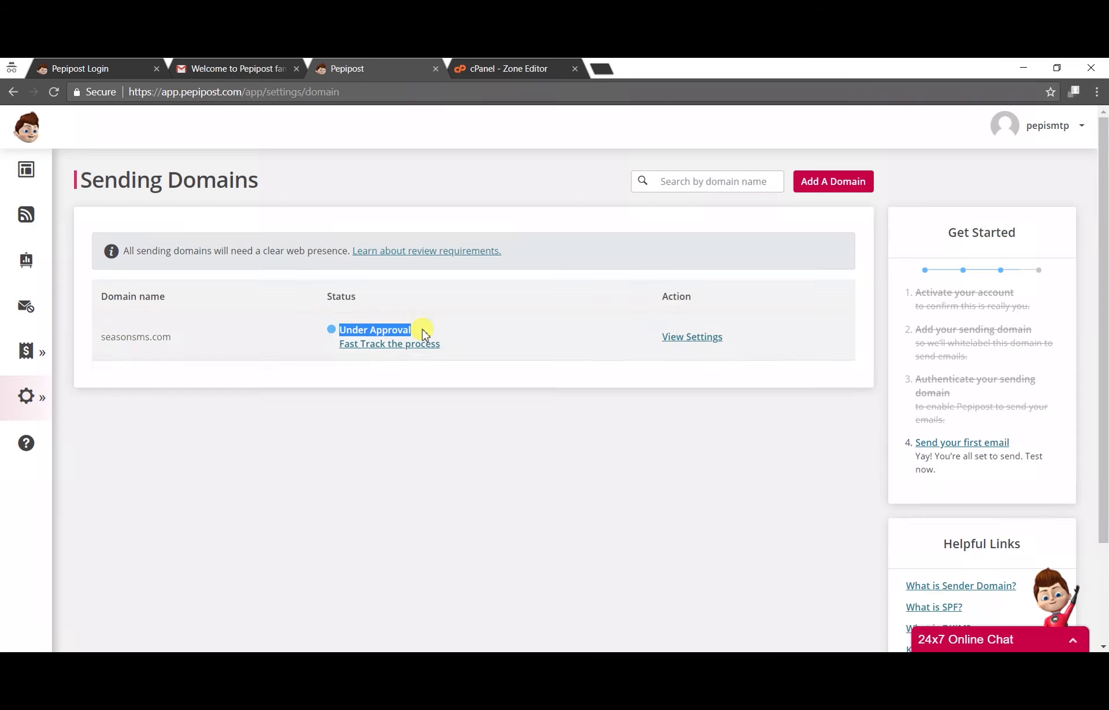
click(455, 391)
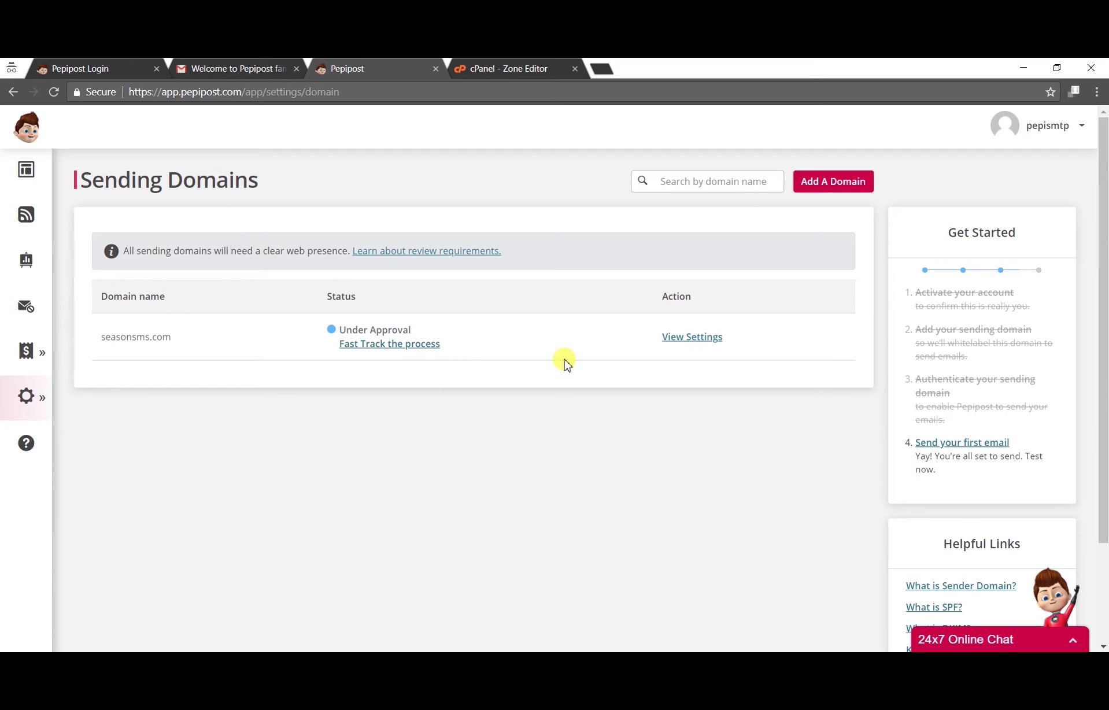
click(345, 92)
key(Return)
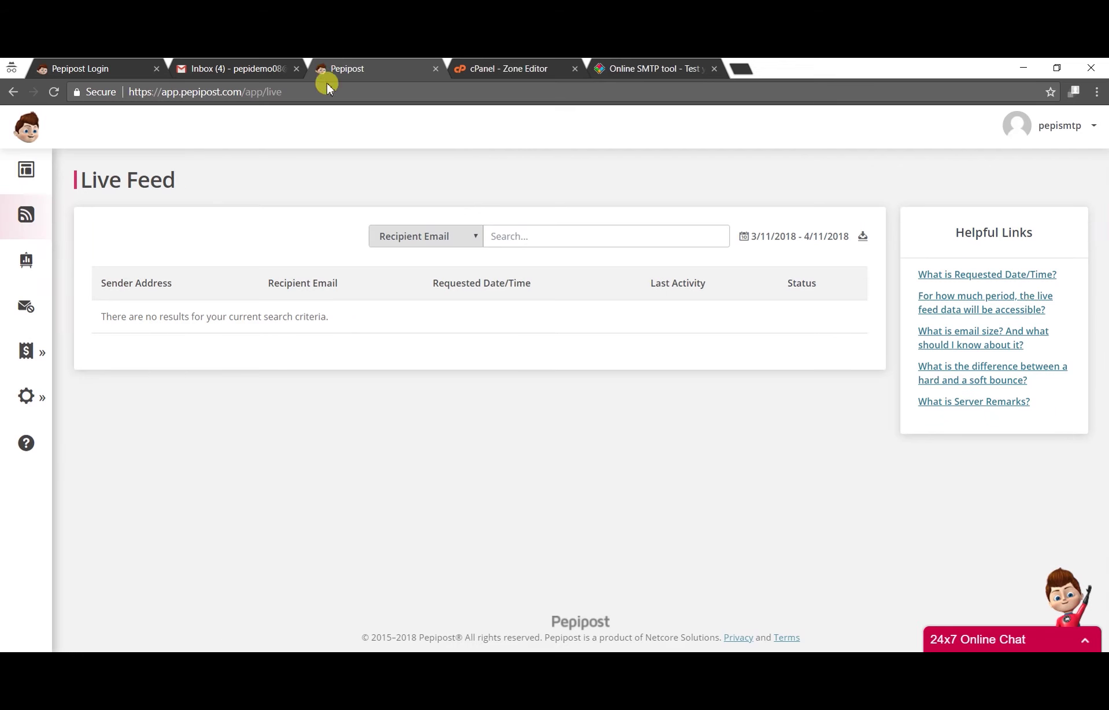
Step: Display the SMTP Relay credentials (host smtp.pepipost.com, port 25) in Settings > Integrations
mouse_move(26, 401)
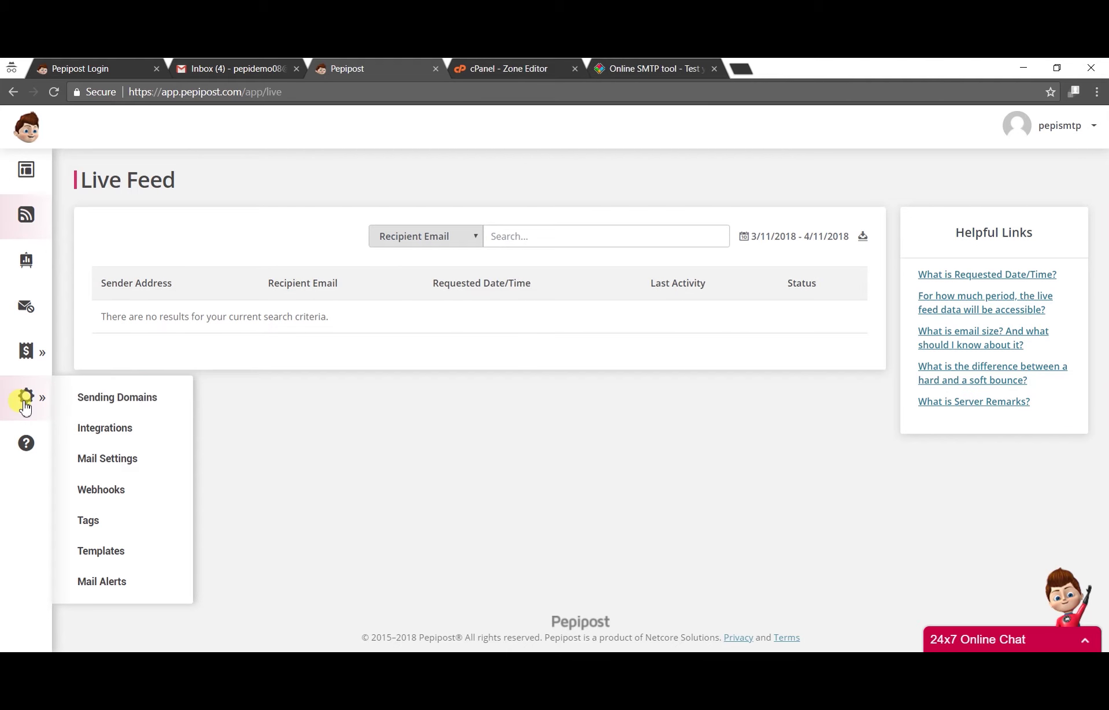
click(122, 431)
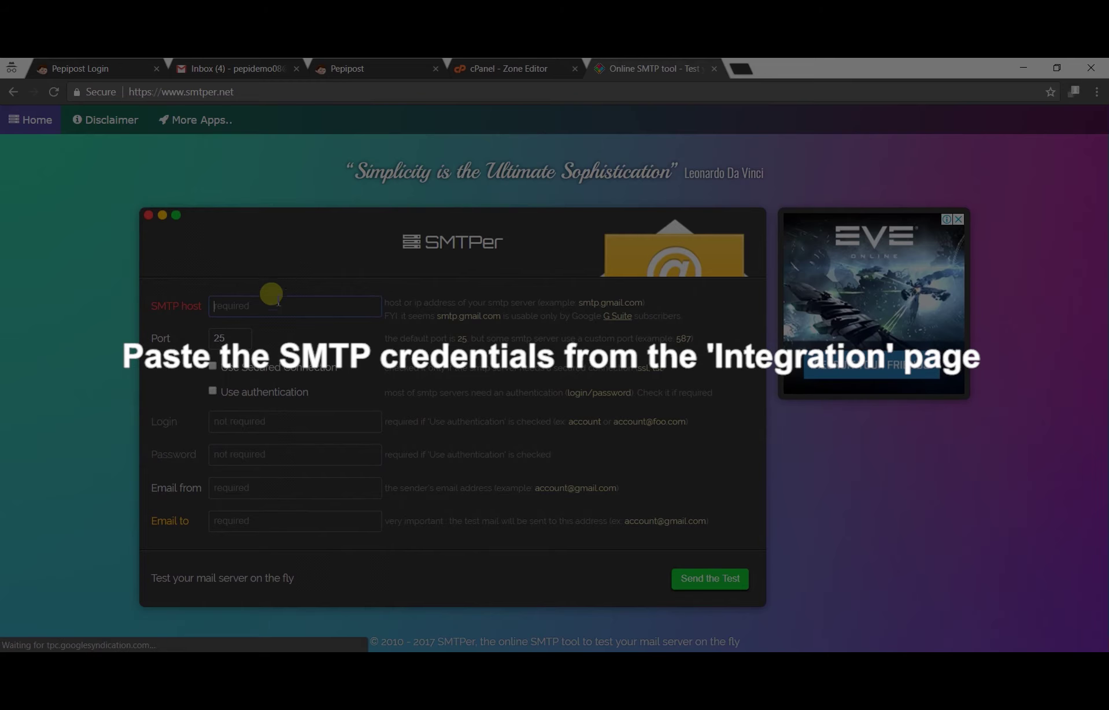
Step: Set SMTP host to smtp.pepipost.com, enable authentication, and copy the Pepipost SMTP username
click(271, 305)
text(smtp.pepipost.com)
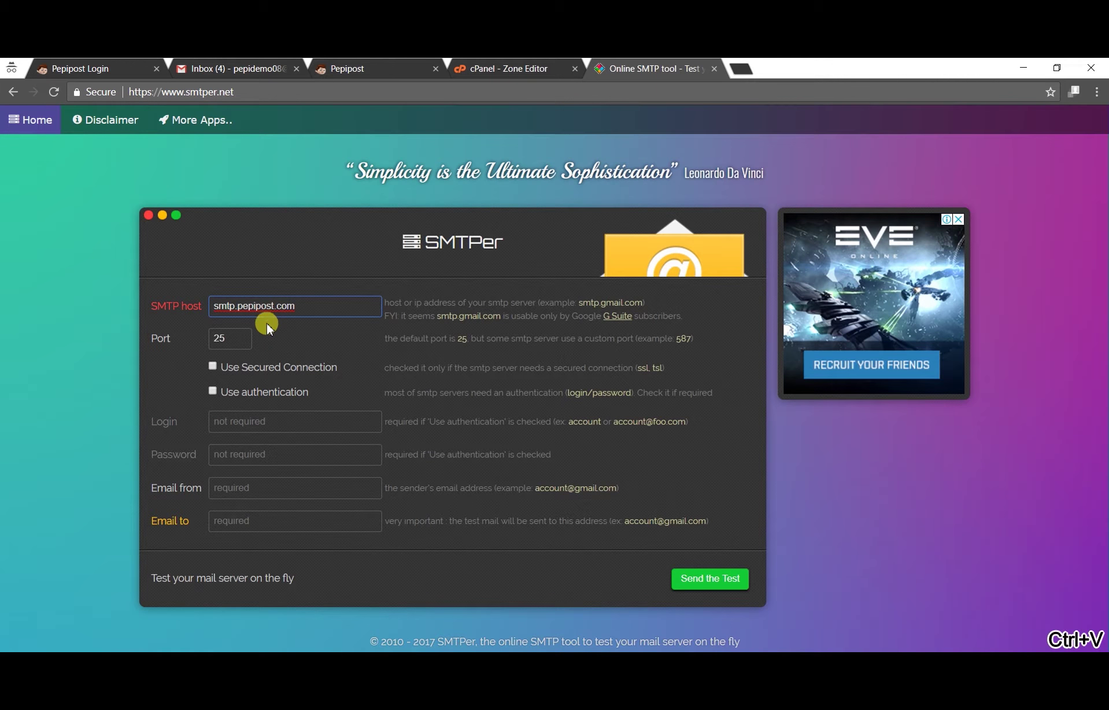
click(215, 391)
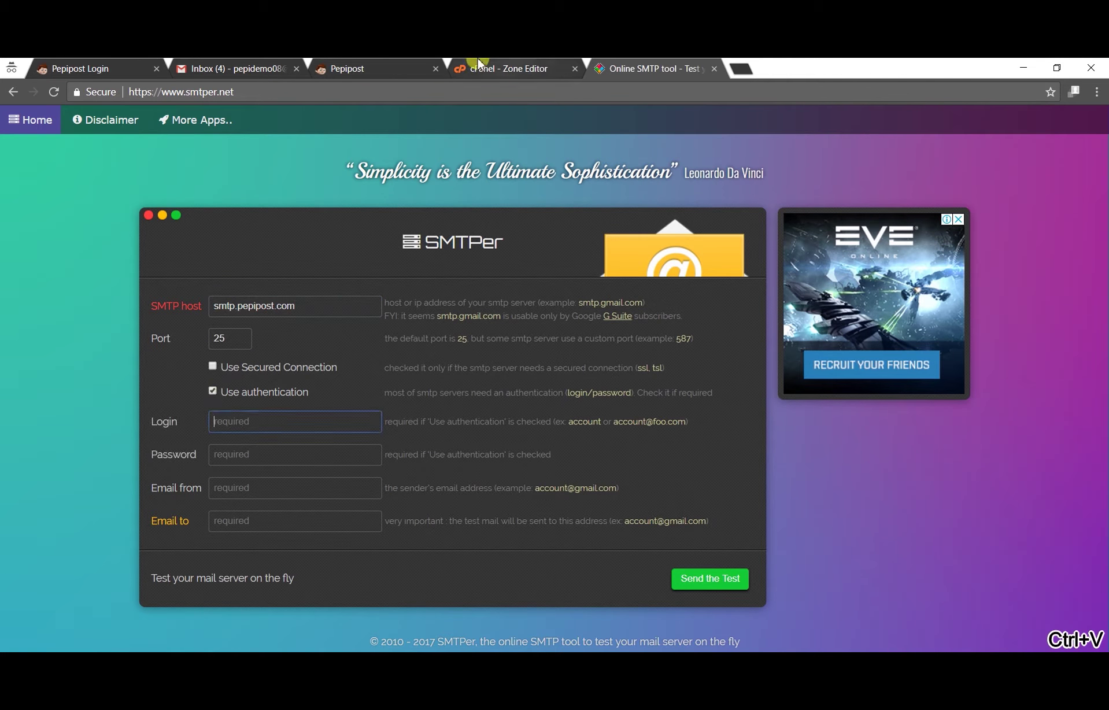
click(376, 68)
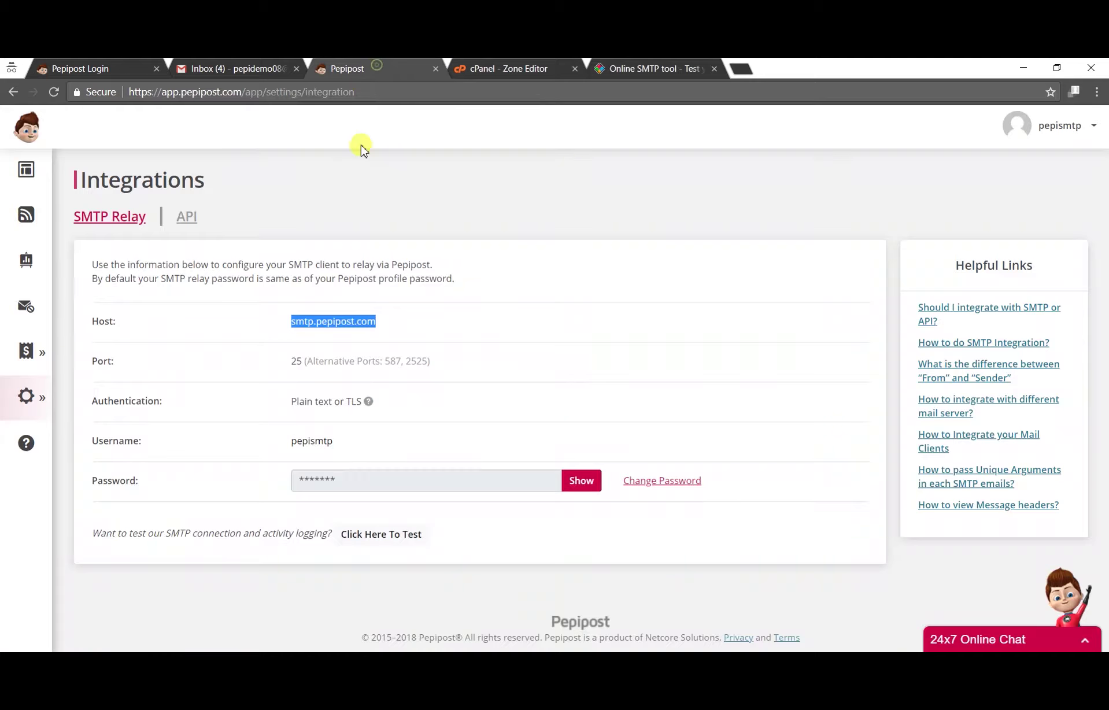
double_click(312, 440)
key(ctrl+c)
click(653, 68)
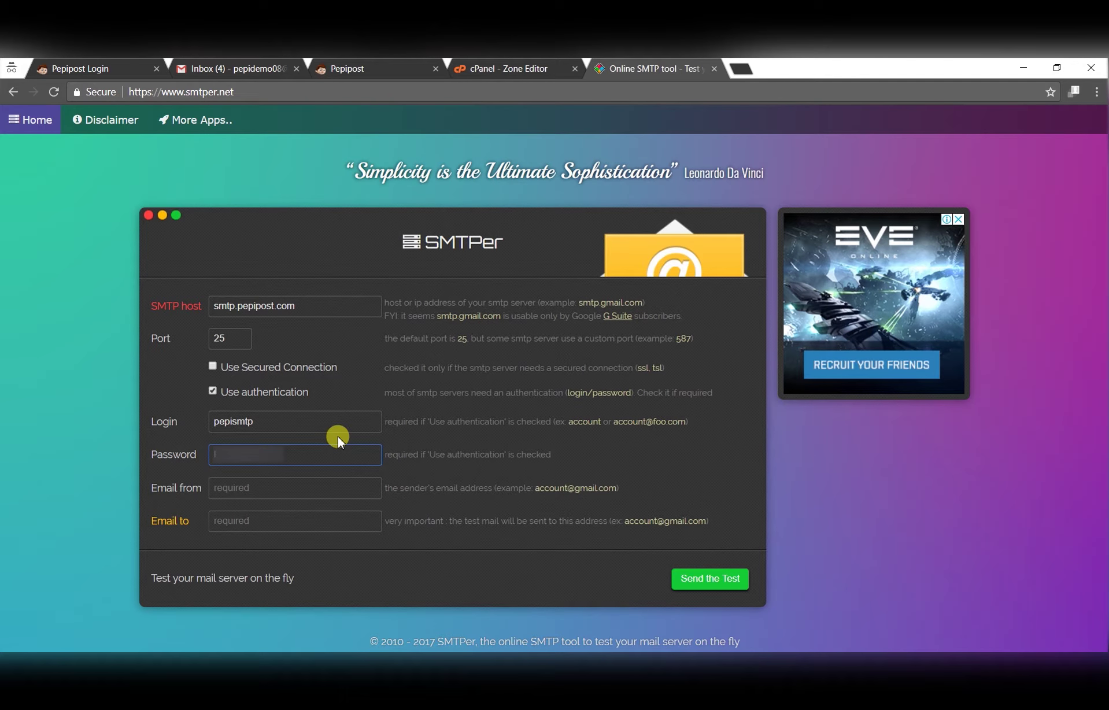
Step: Enter a seasonsms.com sender and the Gmail recipient address, and send the test mail successfully
key(Tab)
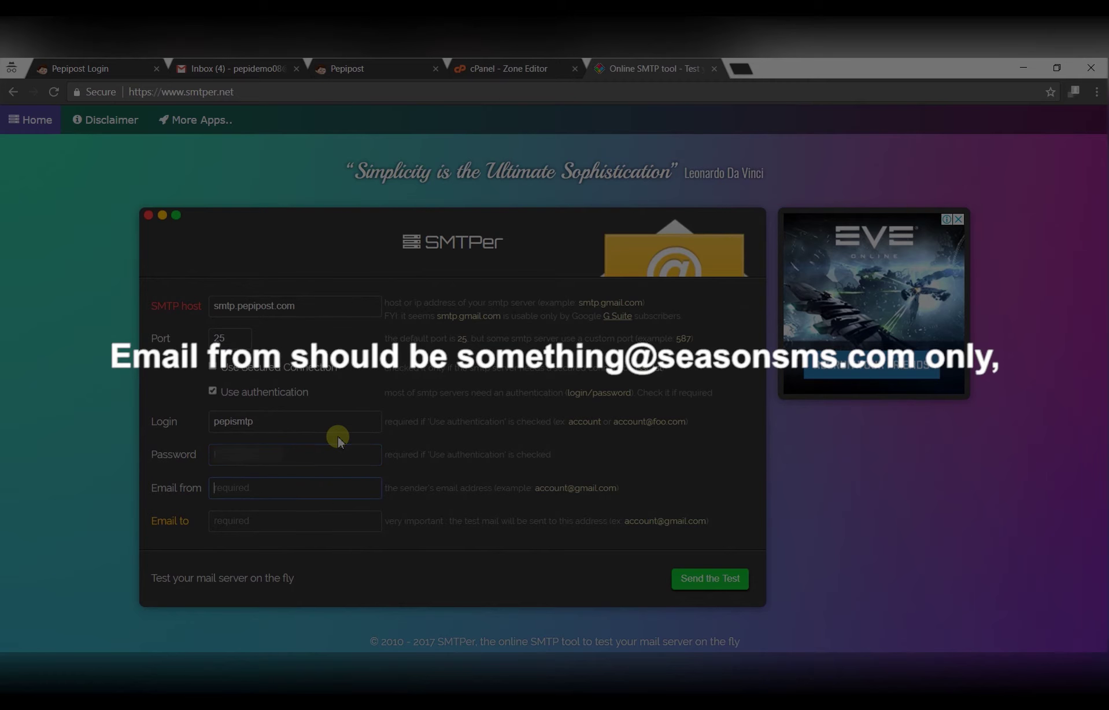
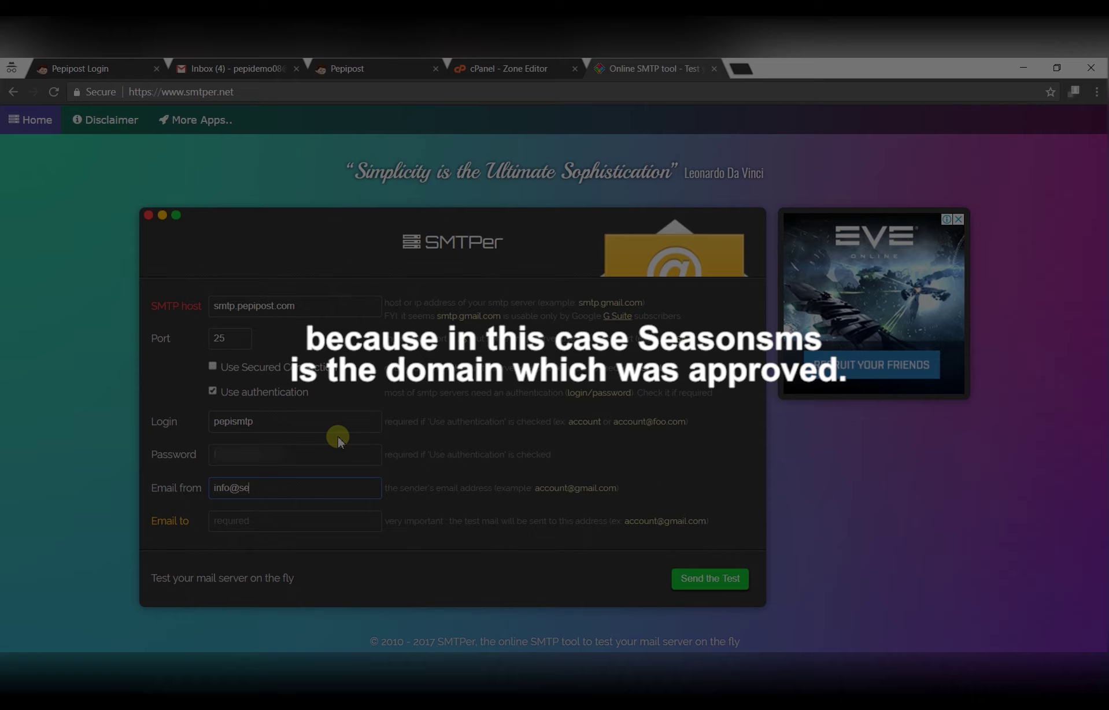
key(Tab)
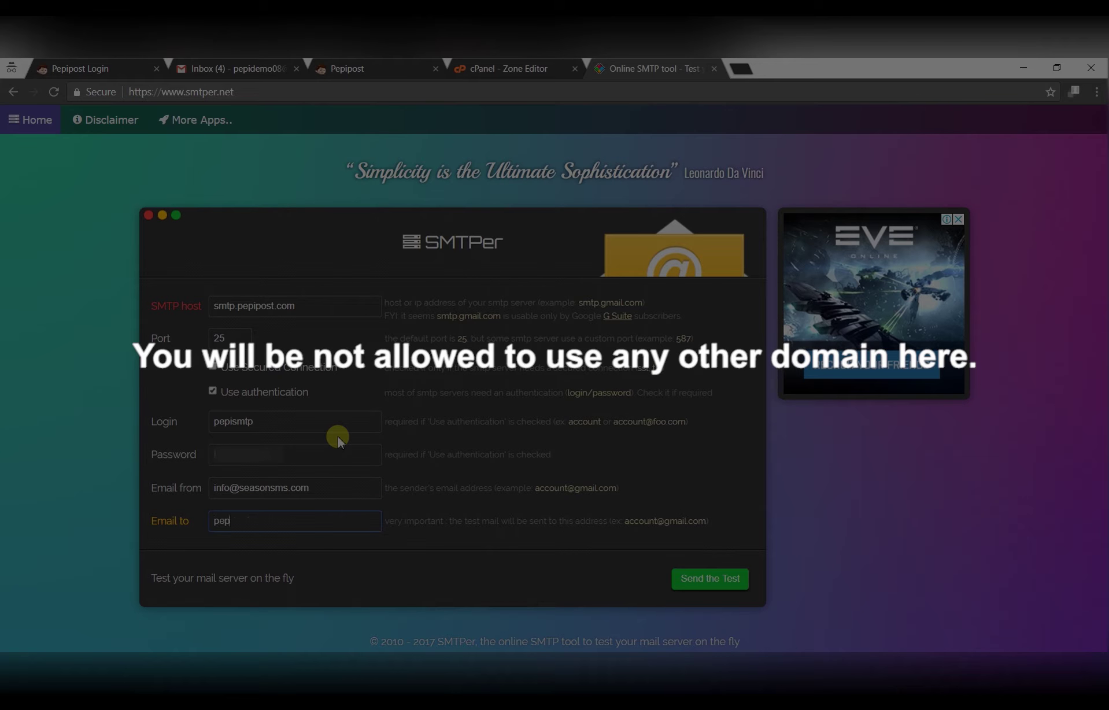
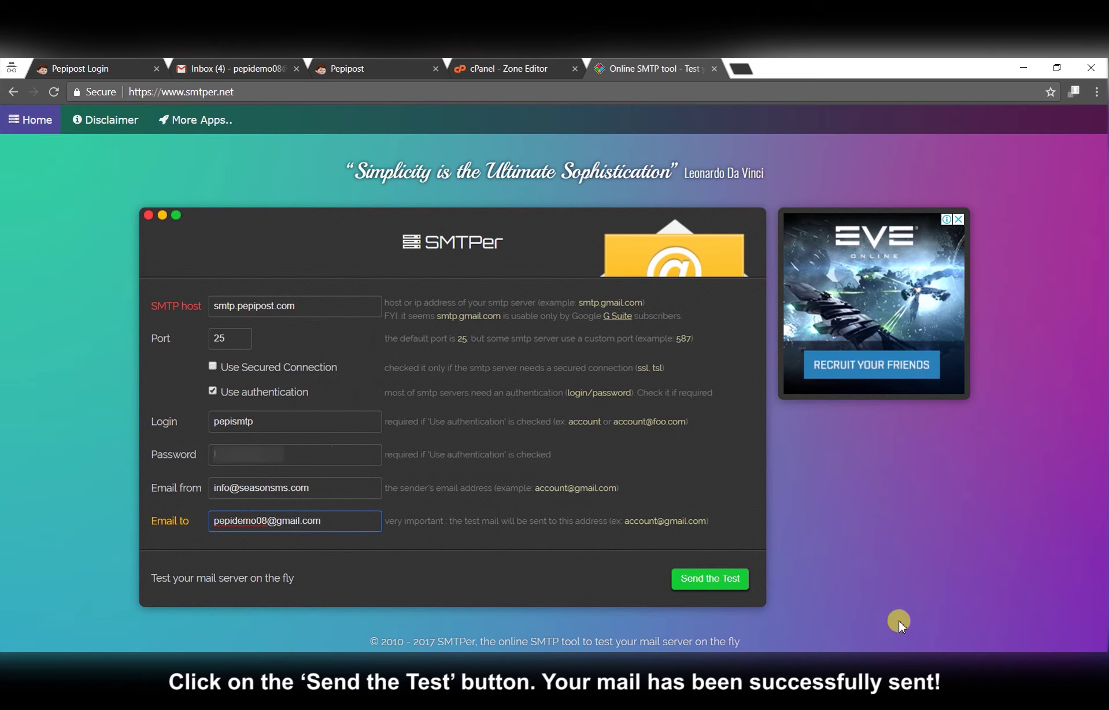
click(719, 579)
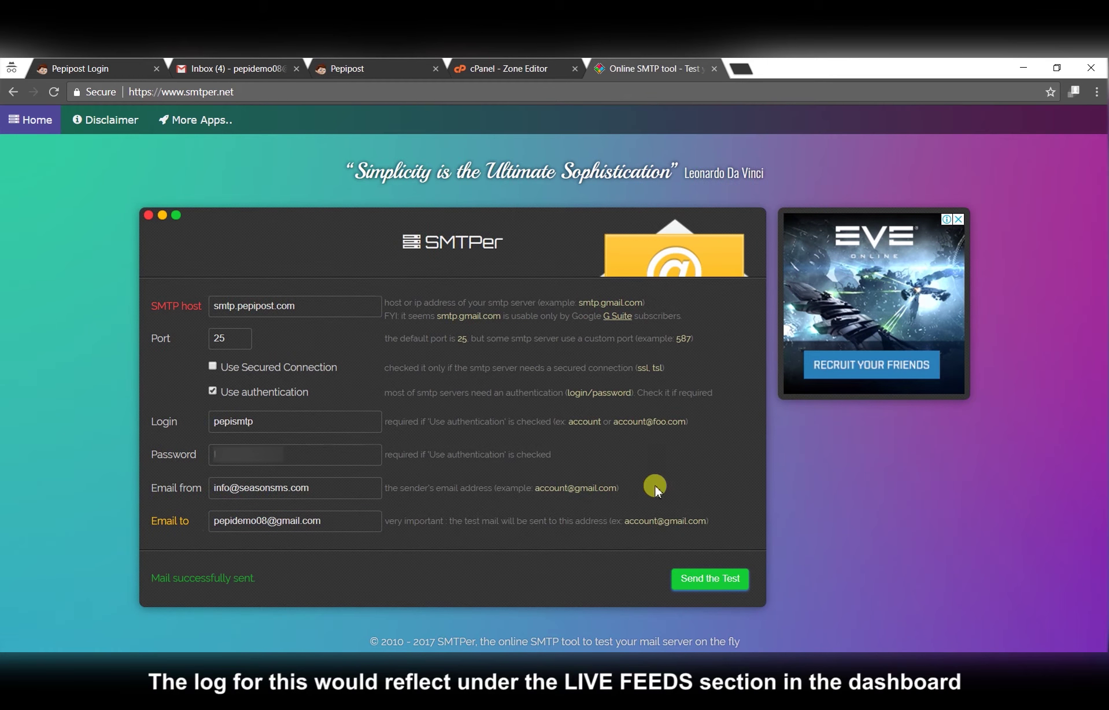
drag(153, 576, 272, 581)
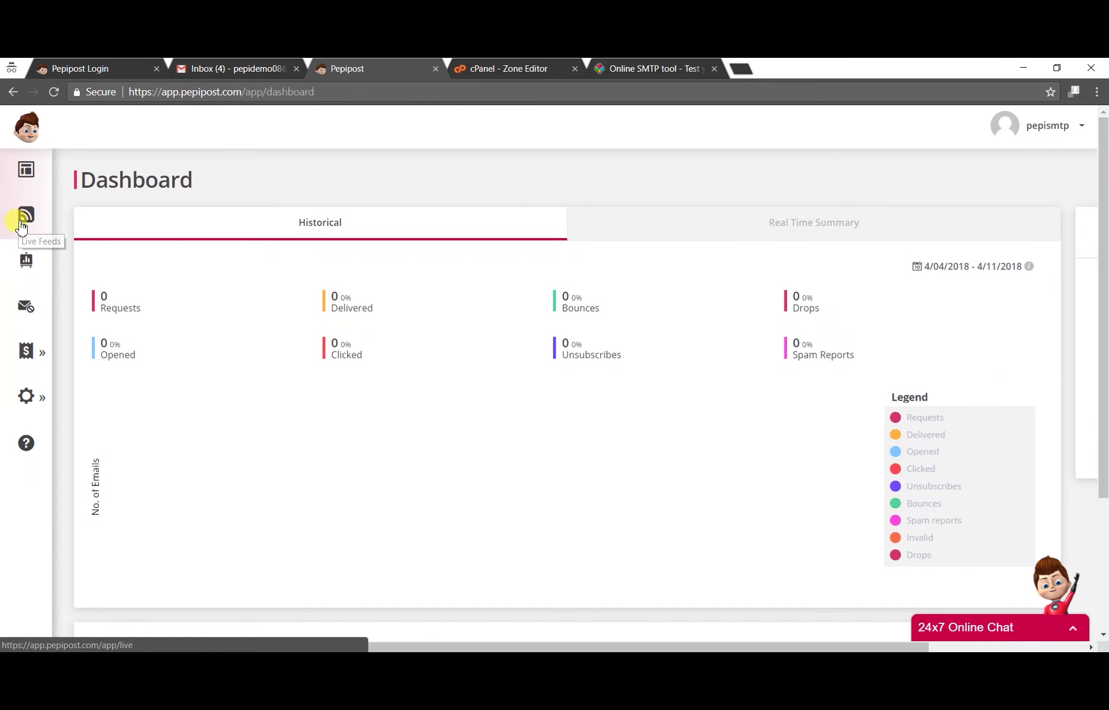
Step: Check the Live Feed that the test mails show as Delivered
click(364, 68)
click(32, 220)
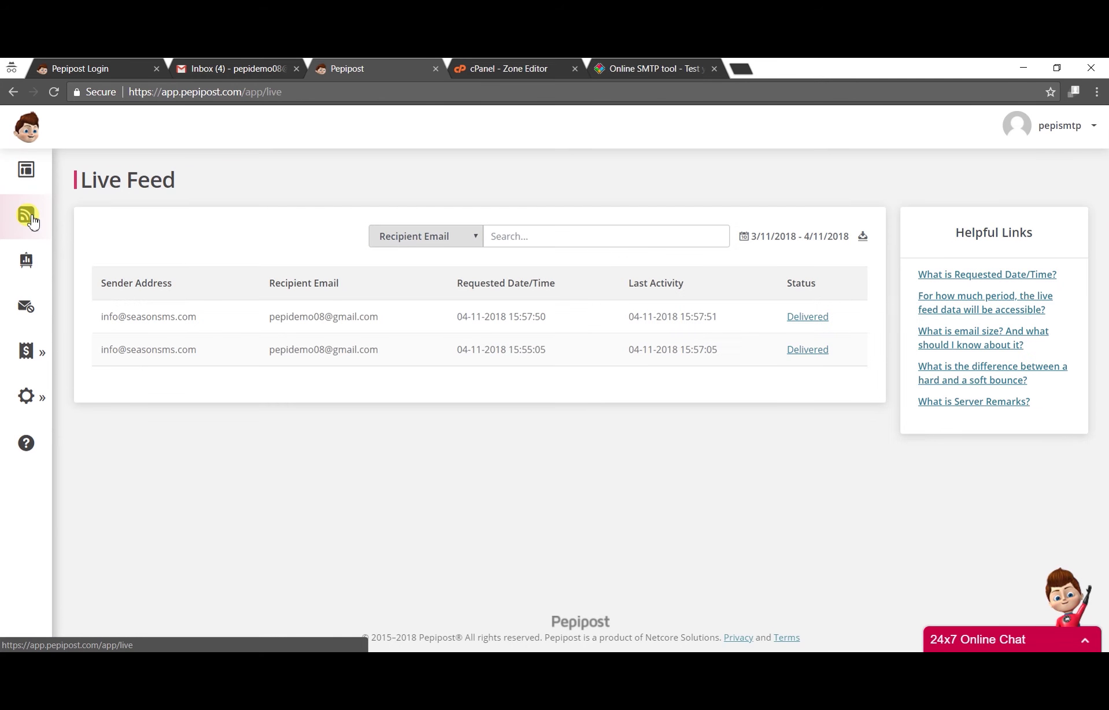
click(37, 400)
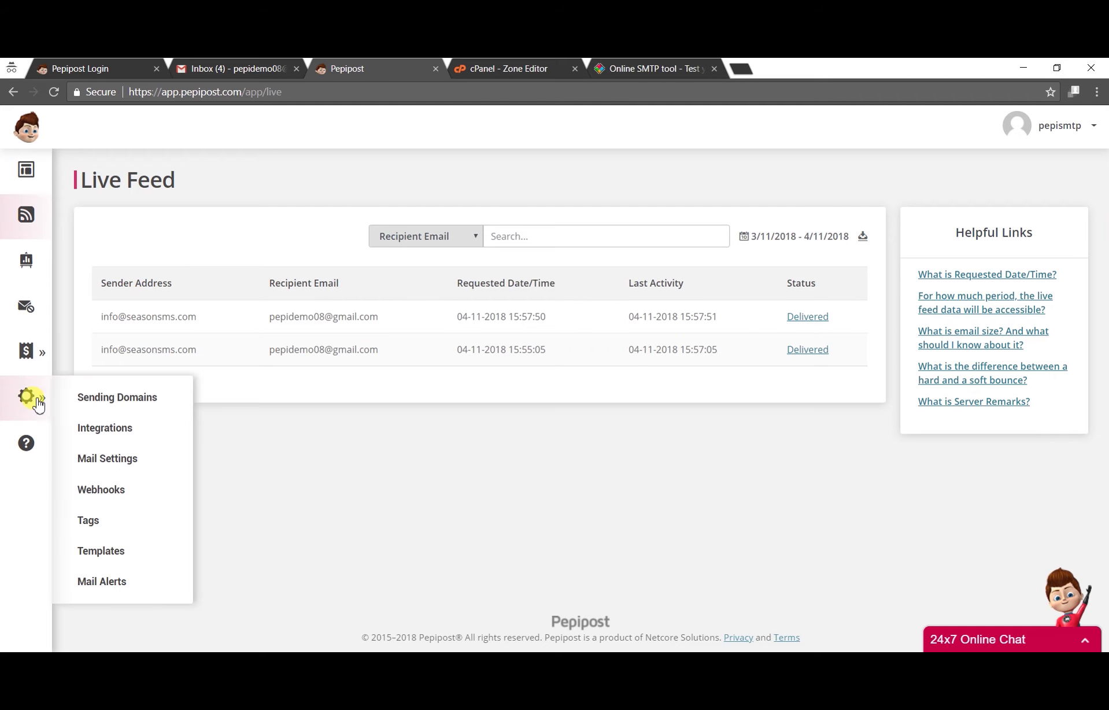
Step: Reveal the API key on the Integrations API tab by re-entering the password, and copy it
click(100, 428)
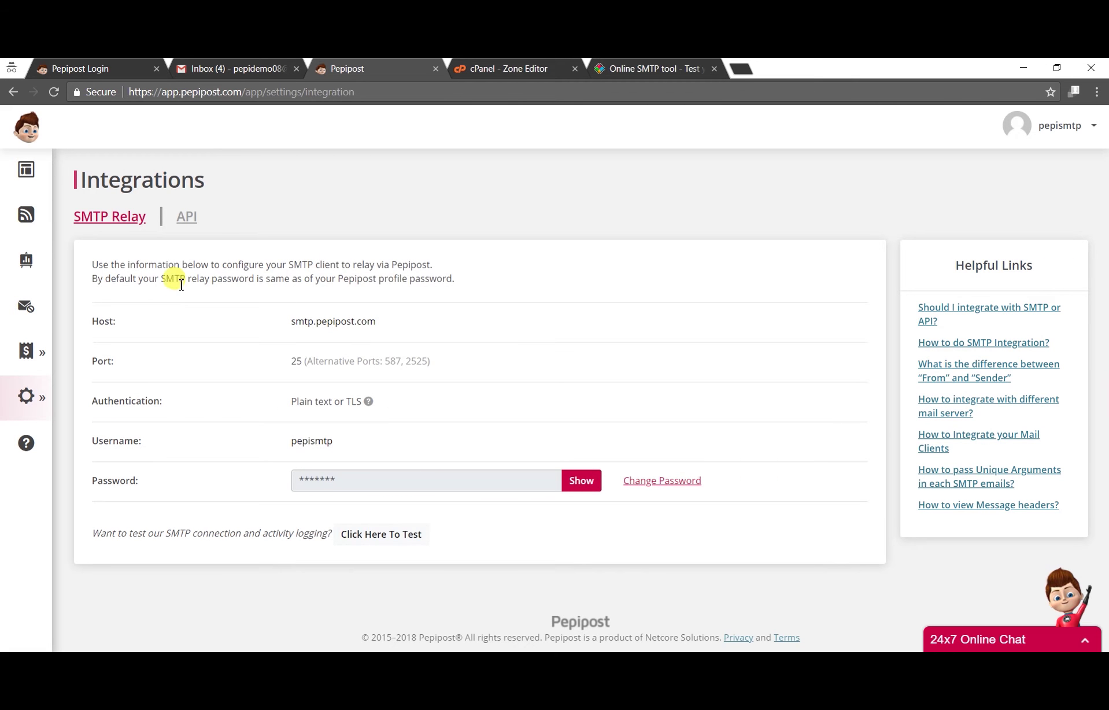
click(189, 221)
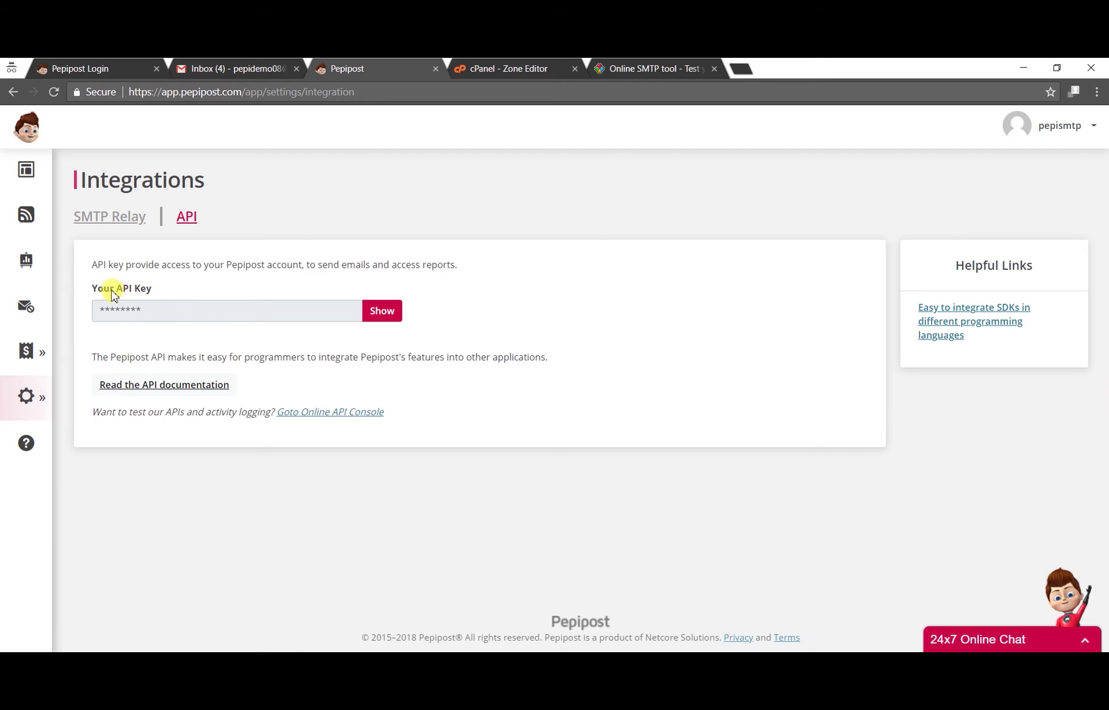
click(381, 312)
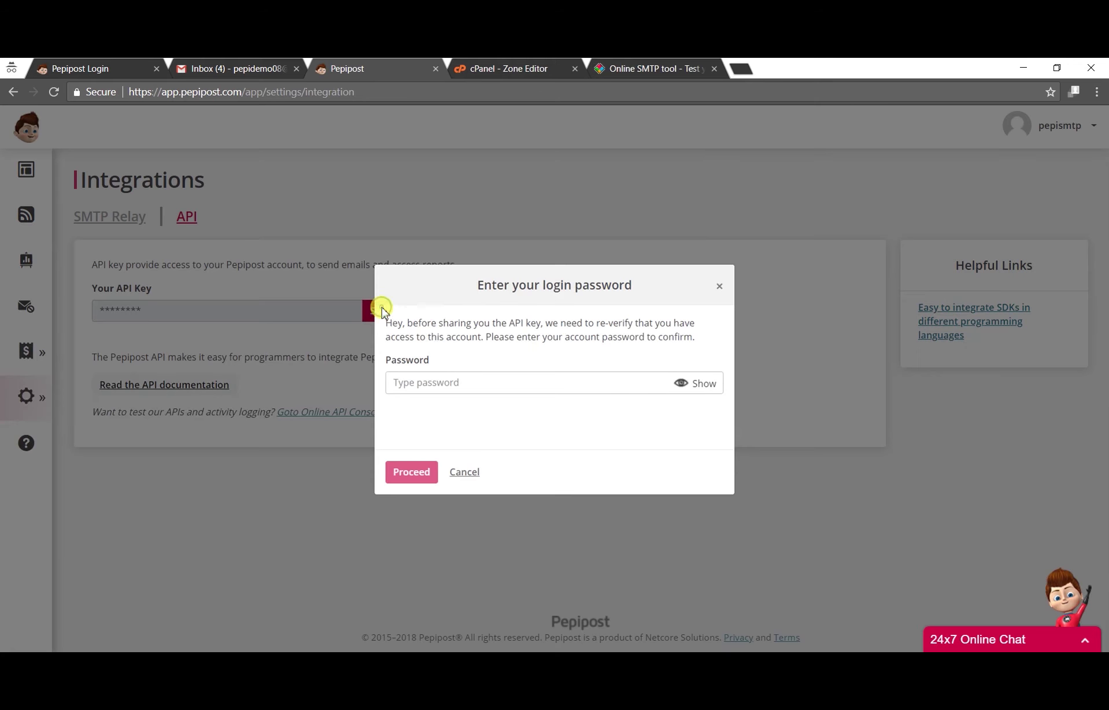
click(452, 386)
text(••)
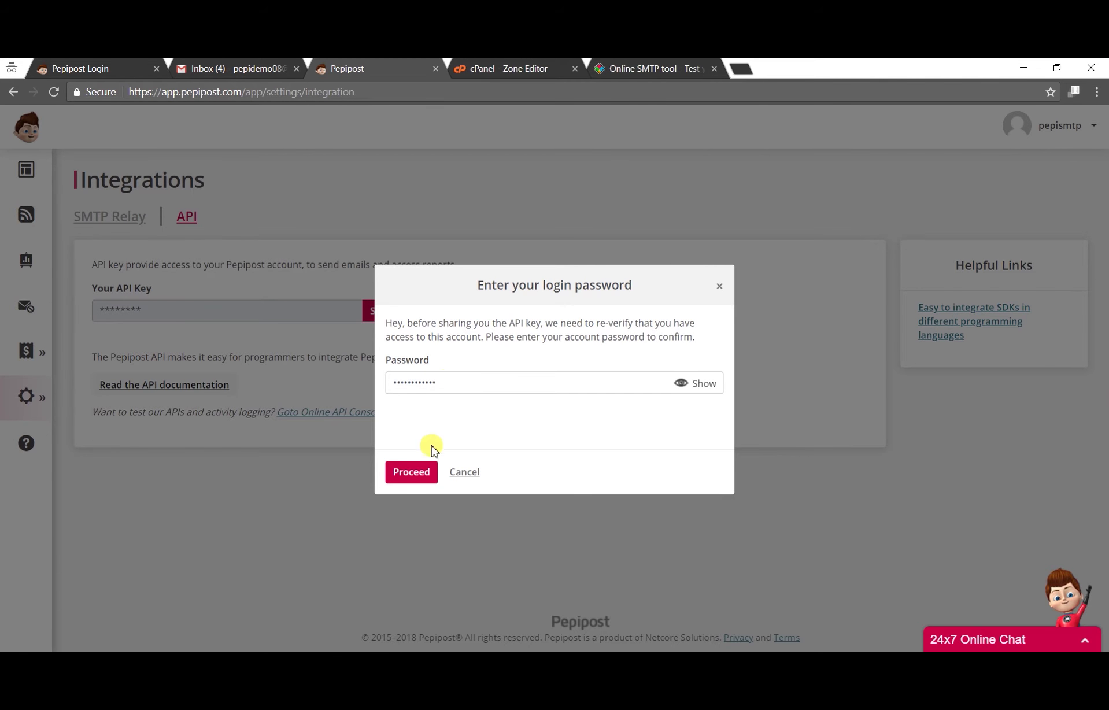
click(419, 473)
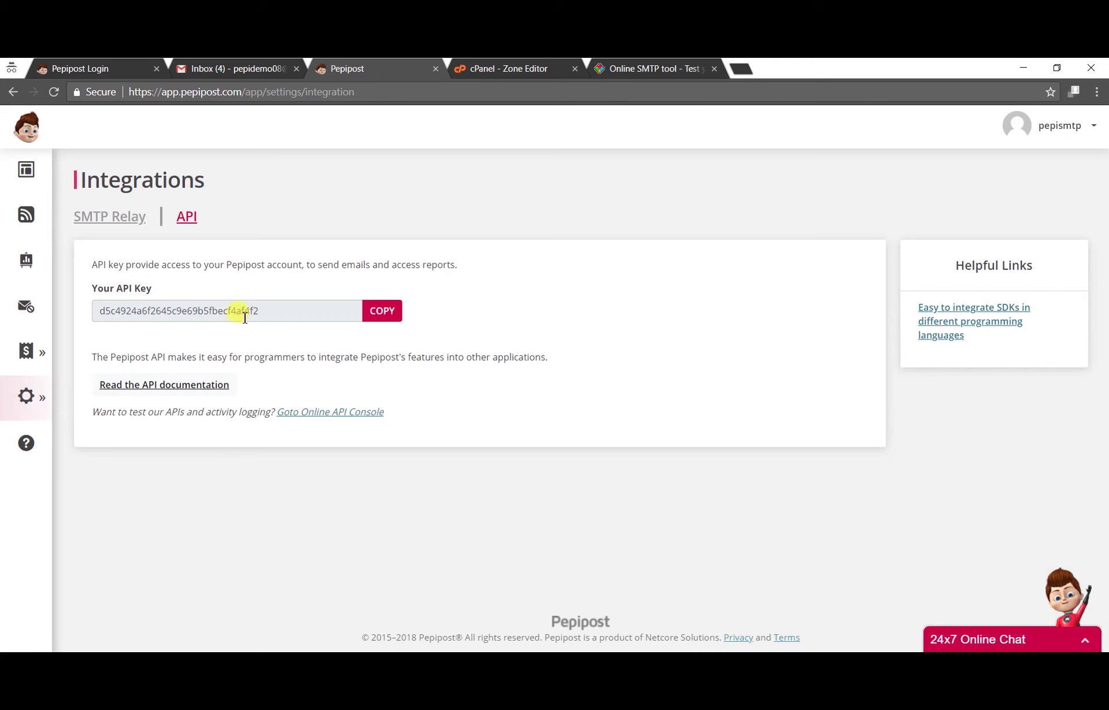
double_click(244, 312)
key(ctrl+c)
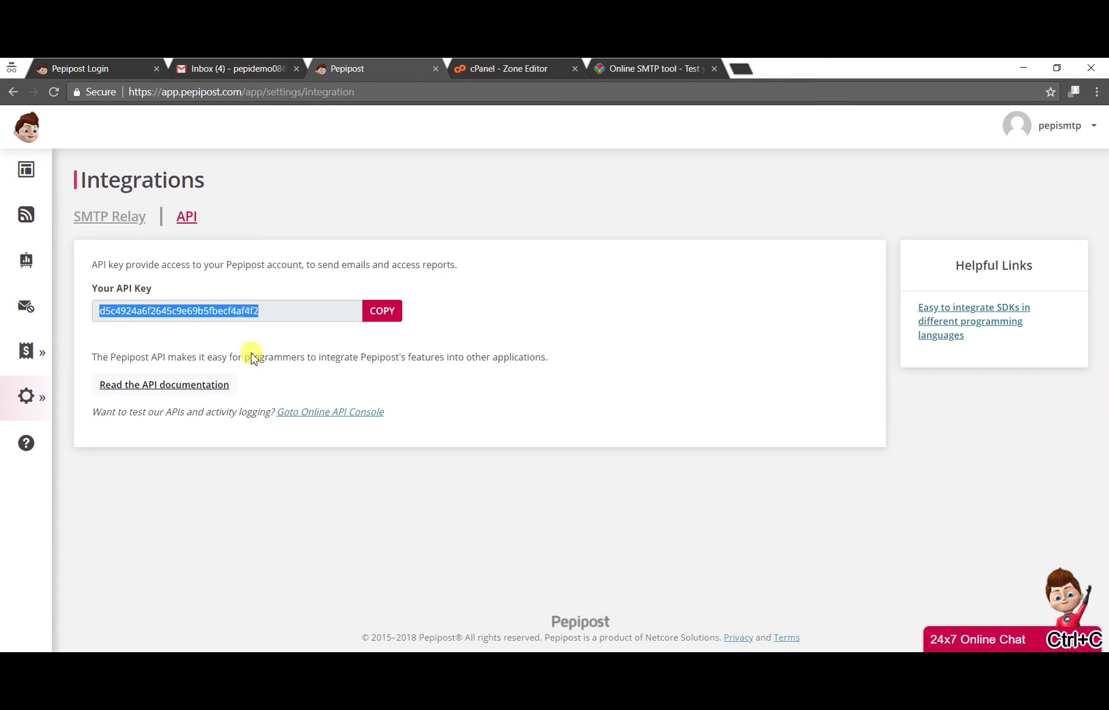
click(263, 363)
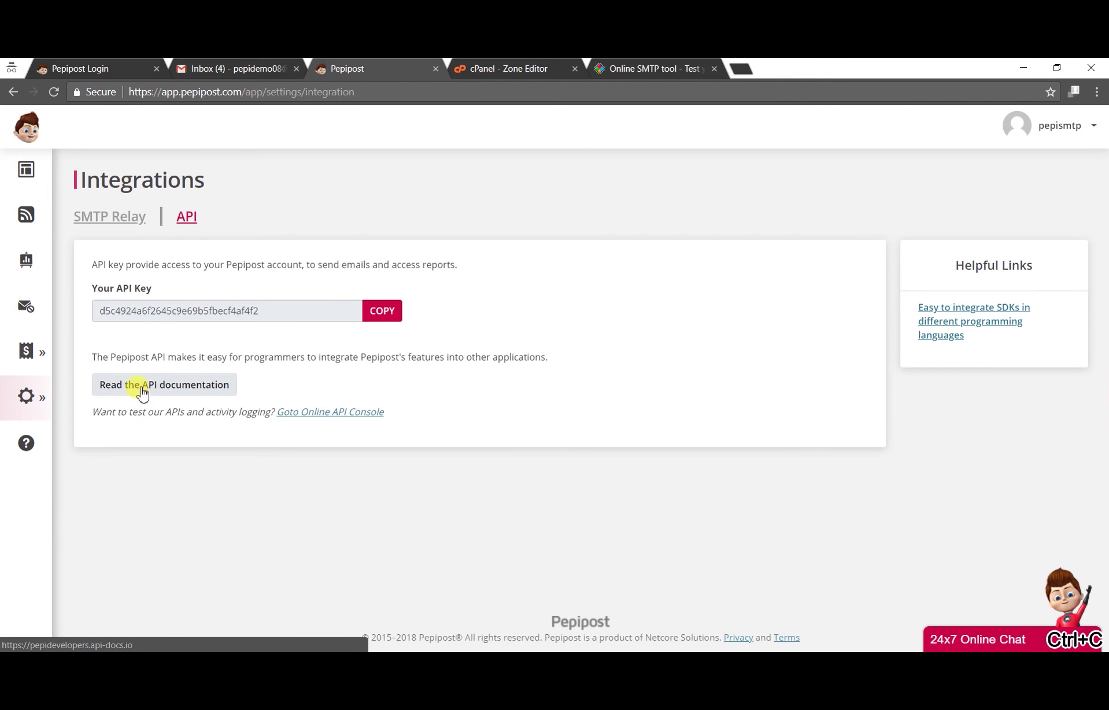
Step: Open the Email > Send Email try-out in the API docs and paste the key into api_key
click(178, 388)
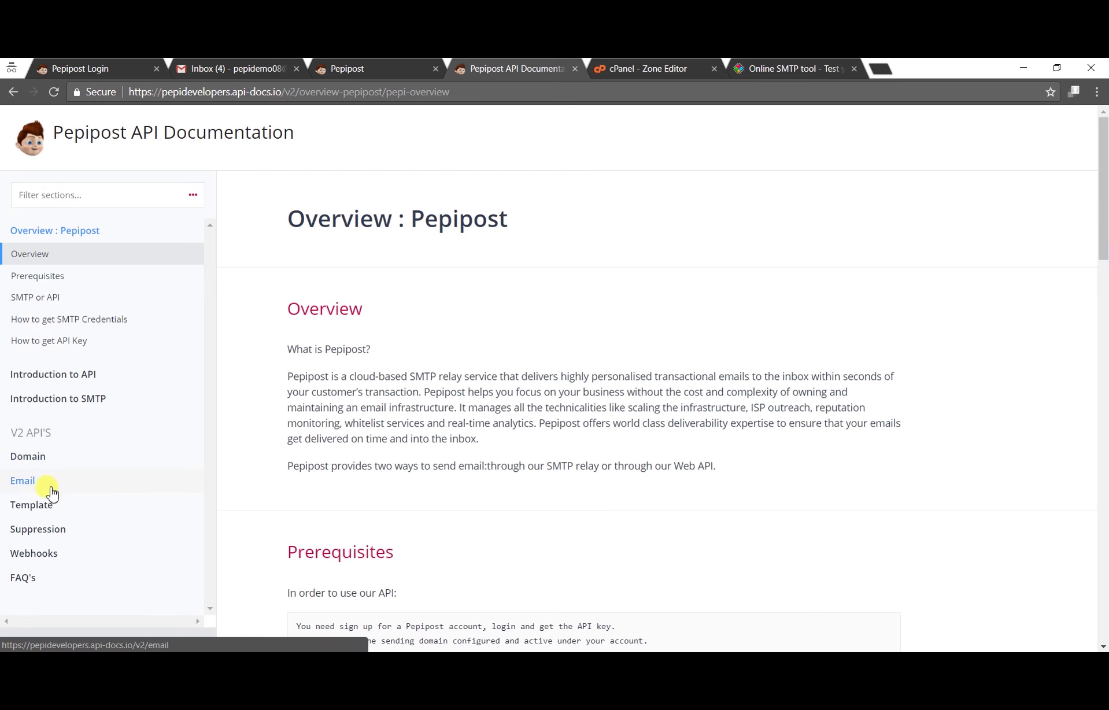
click(33, 491)
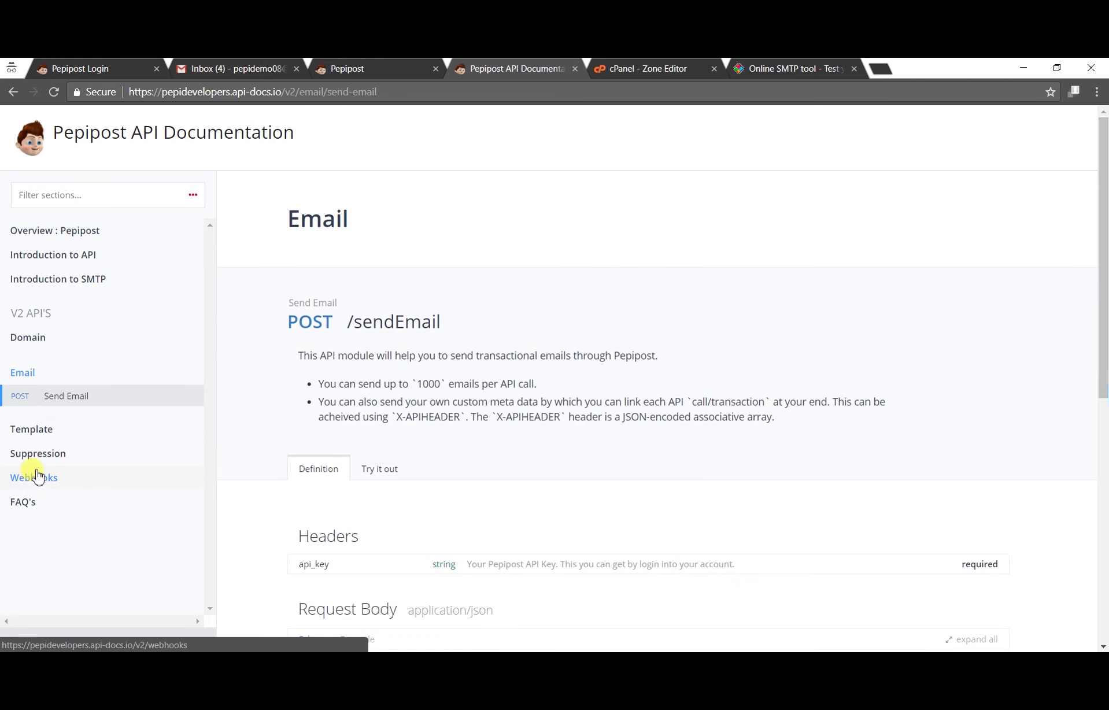
scroll(341, 524, down, 3)
scroll(341, 524, up, 3)
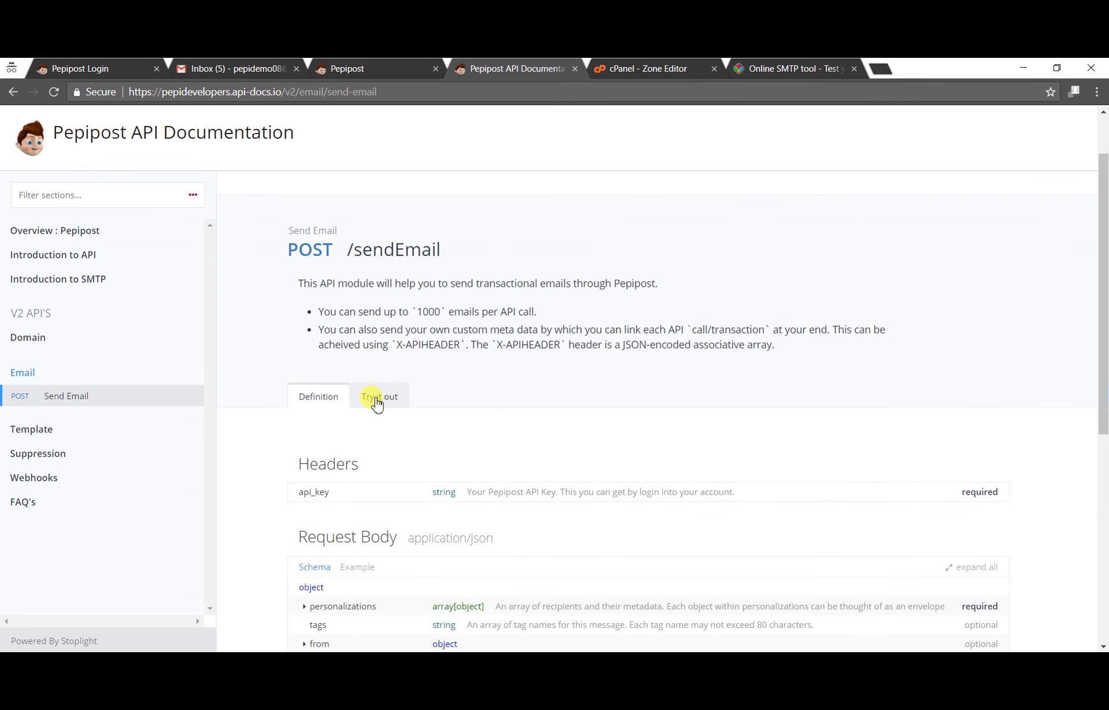
click(382, 399)
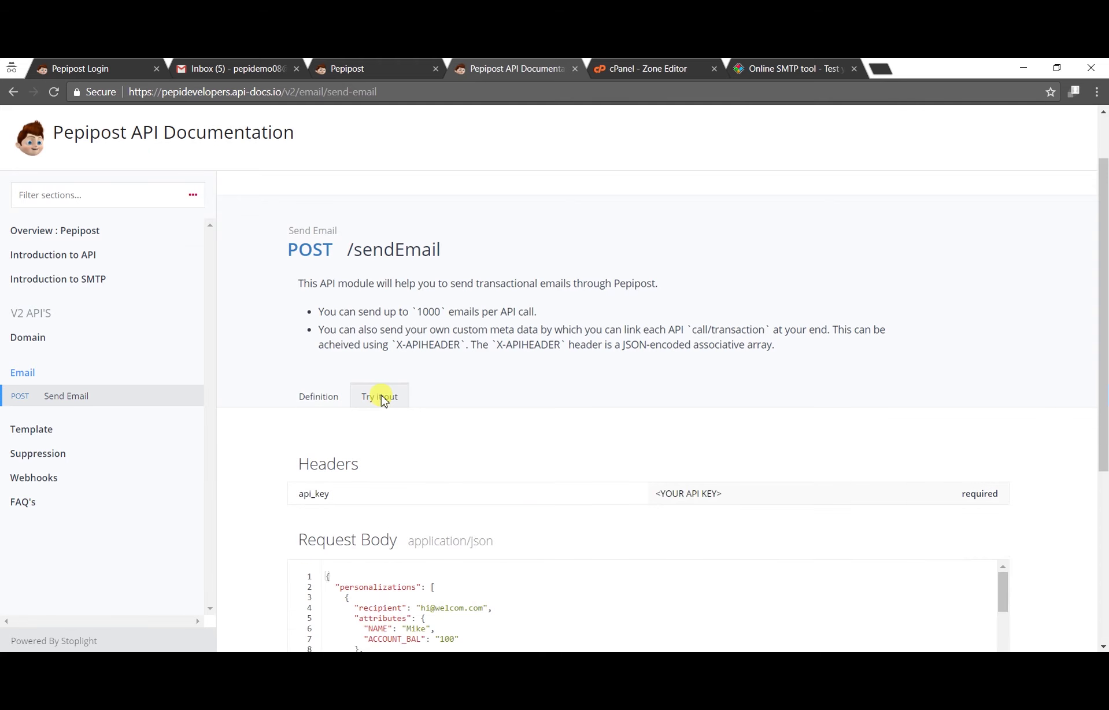
scroll(381, 398, down, 1)
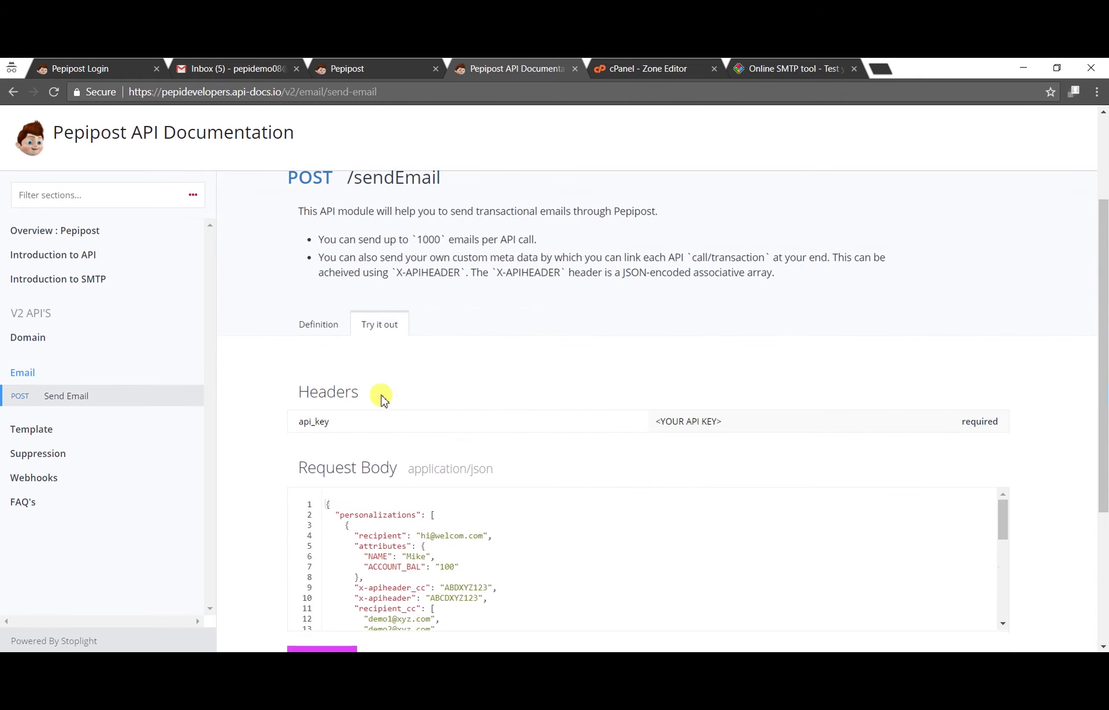
click(676, 421)
key(ctrl+v)
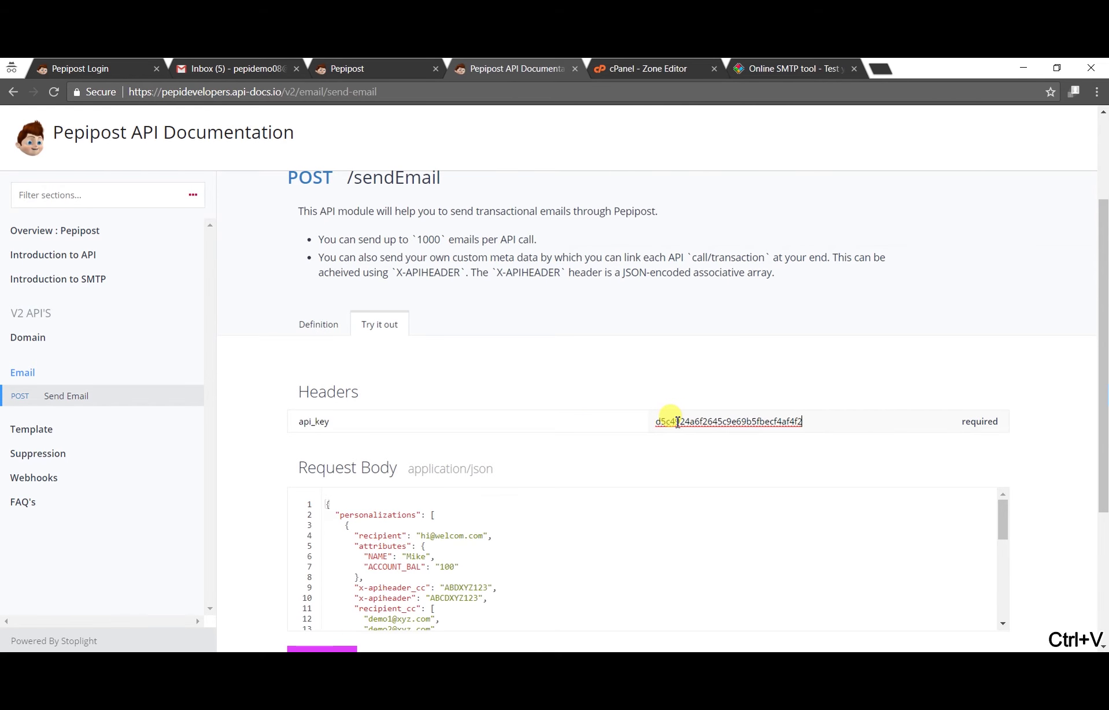
Step: Set the JSON body's fromEmail to a seasonsms.com address and fromName to IamTest, then send
scroll(673, 407, down, 2)
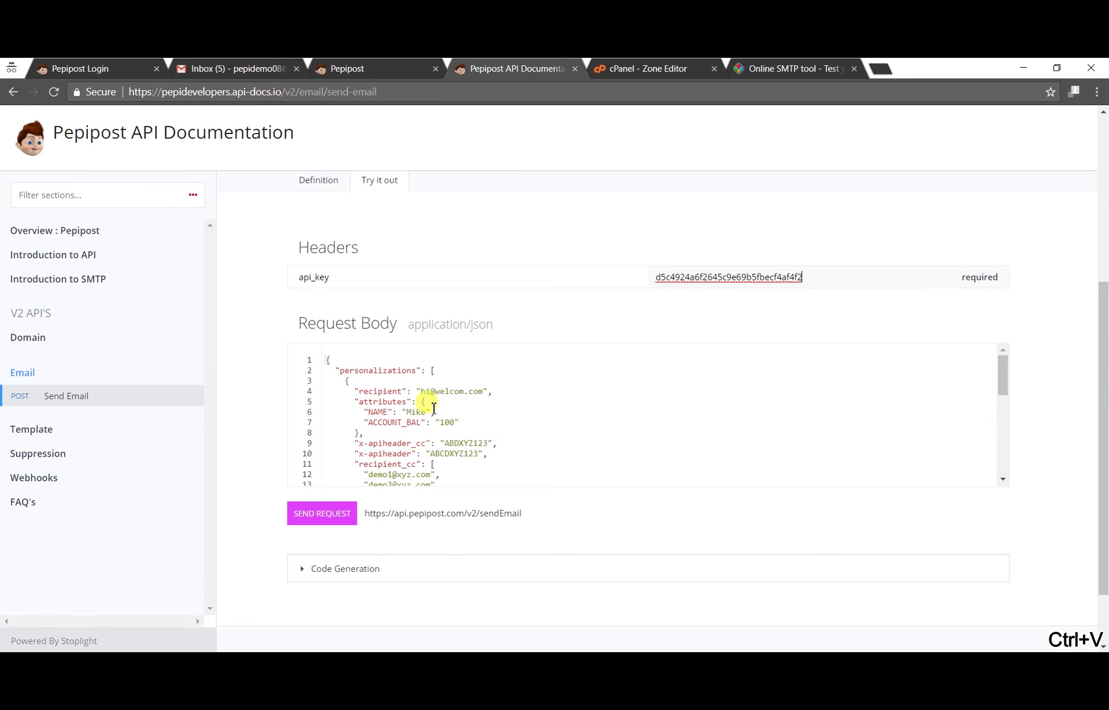
scroll(434, 434, down, 1)
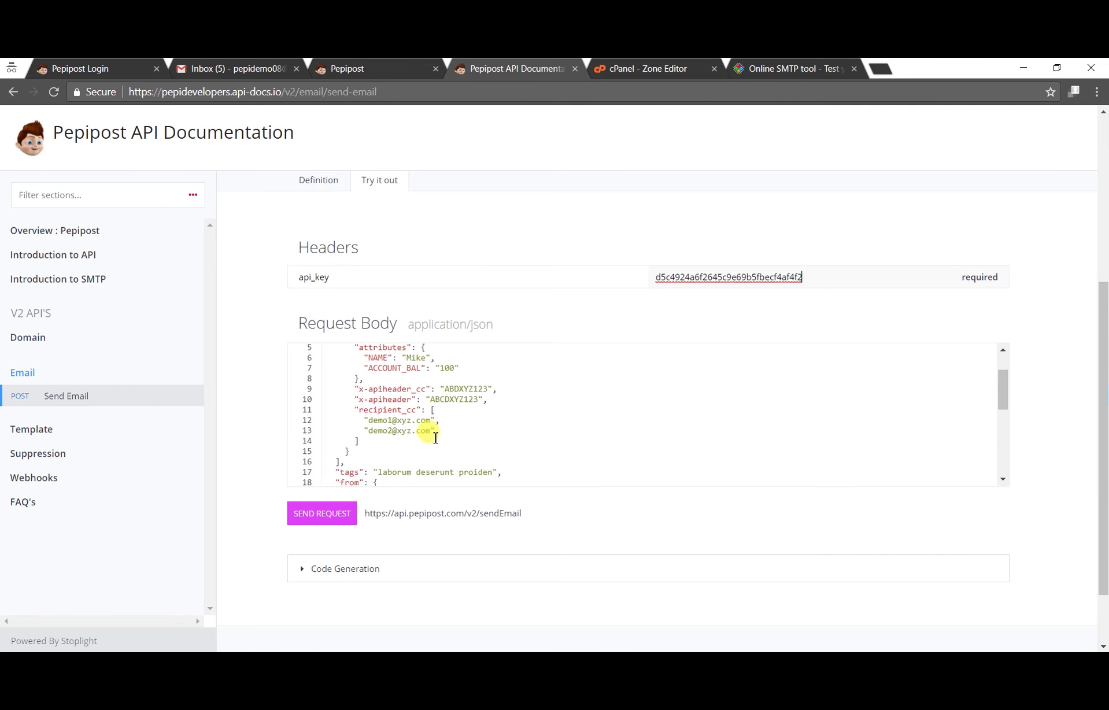
scroll(436, 438, up, 1)
scroll(436, 416, down, 3)
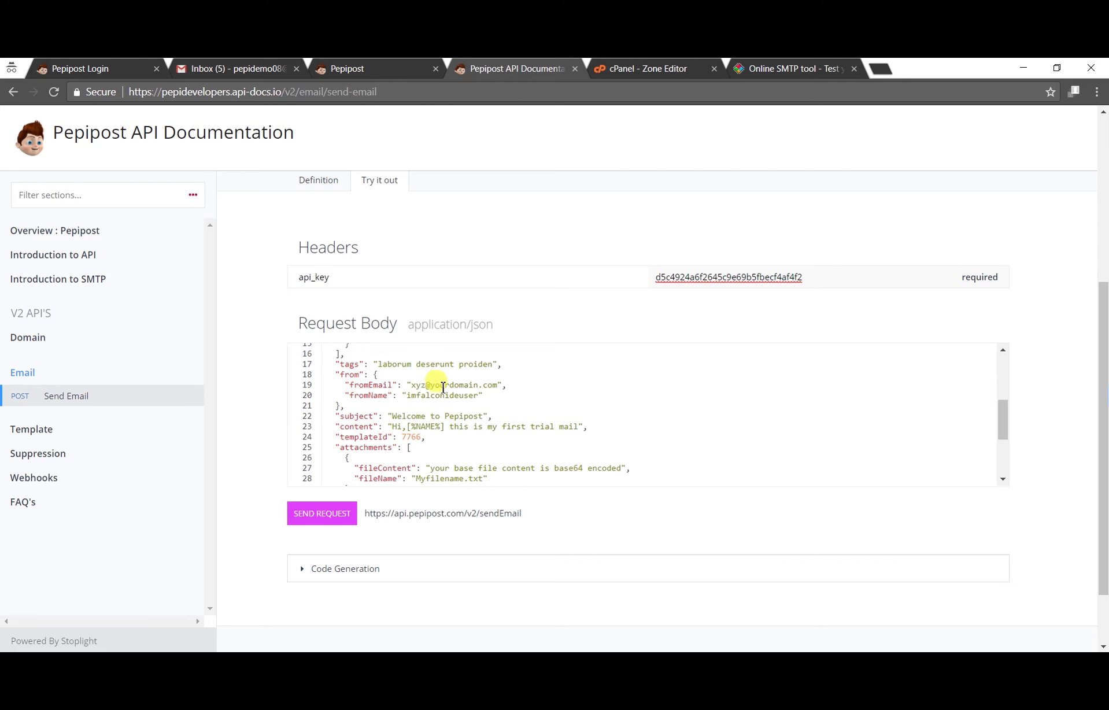
drag(414, 386, 492, 386)
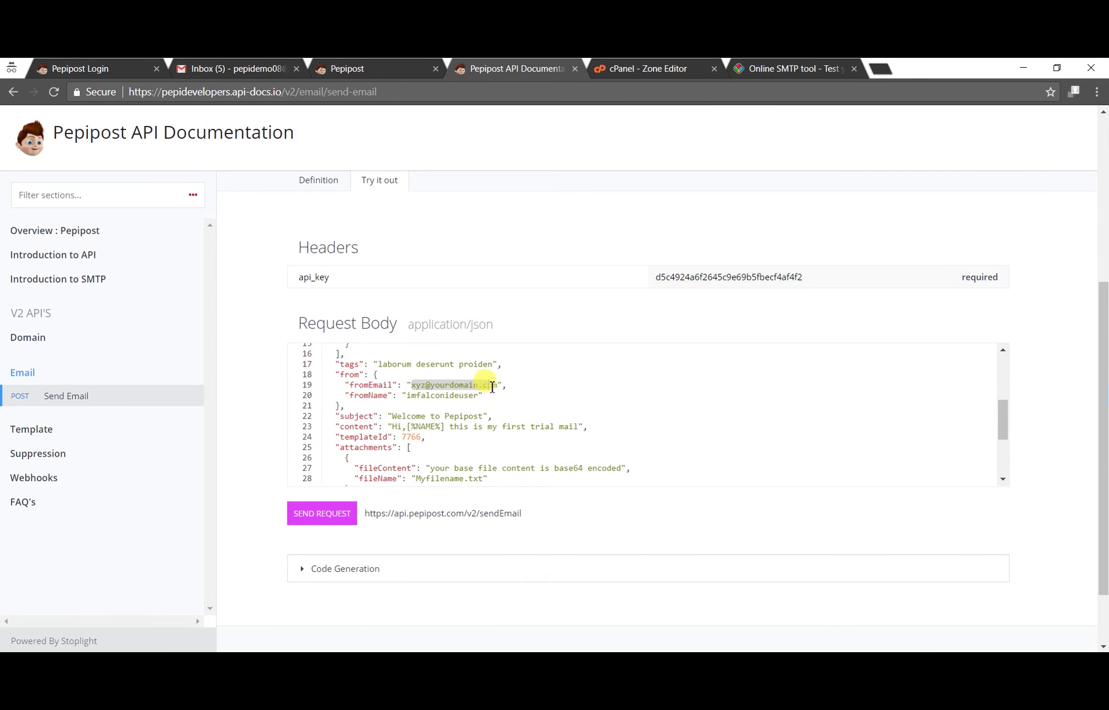
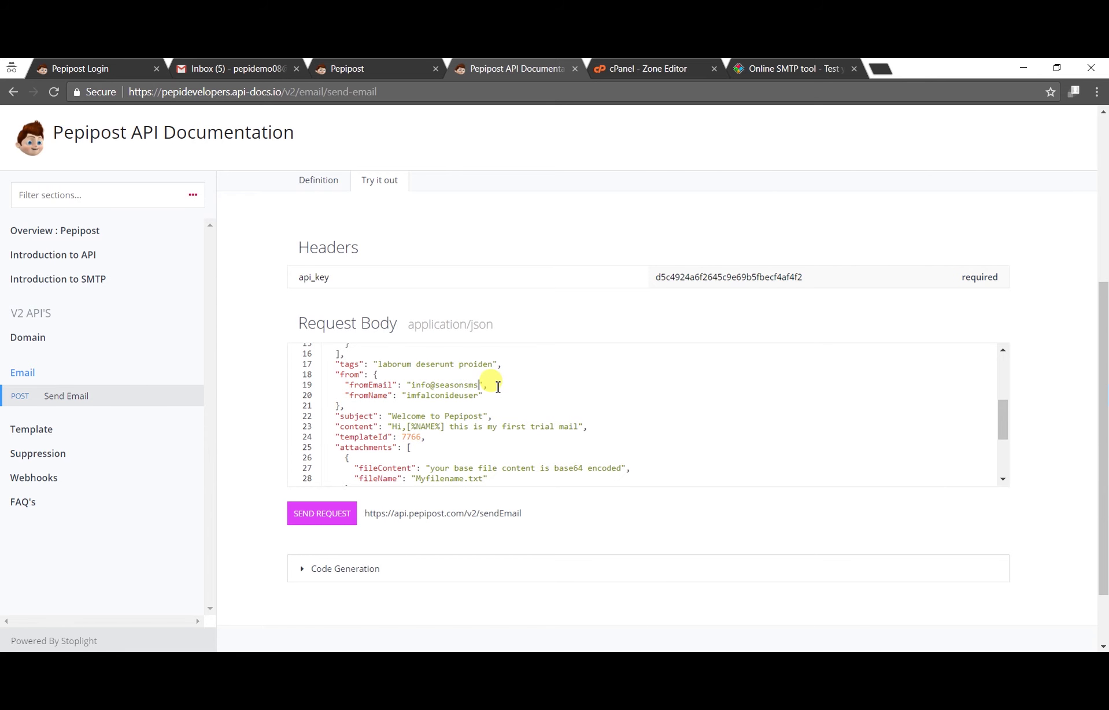
drag(479, 396, 406, 395)
text(IamTest)
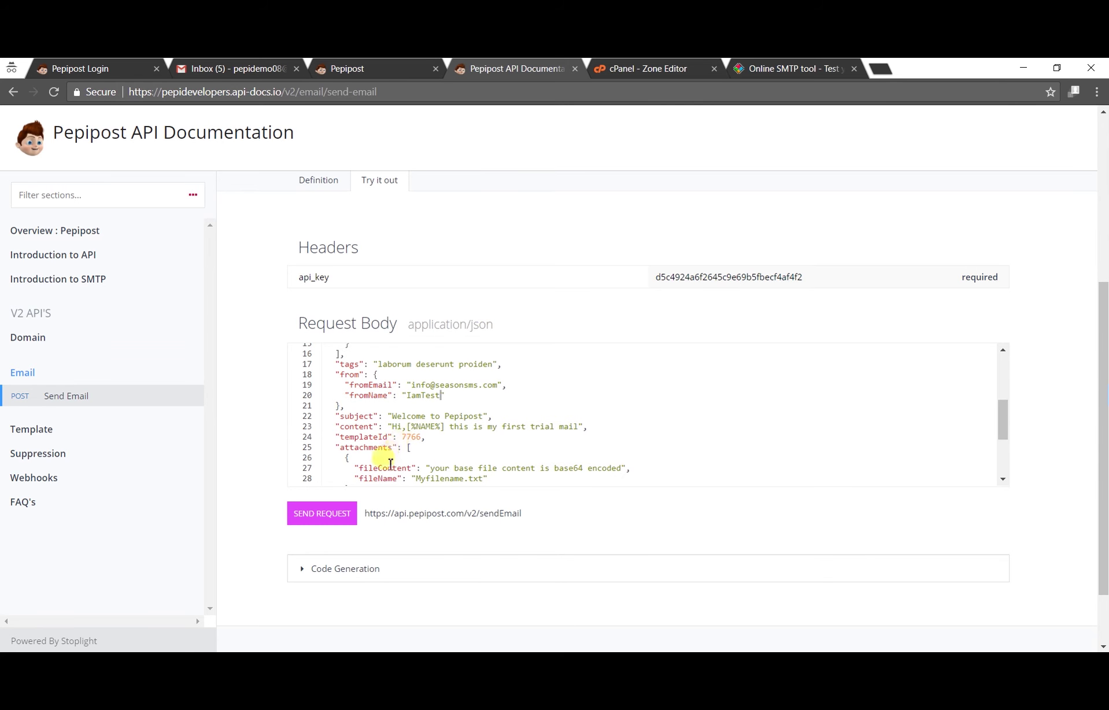
click(349, 518)
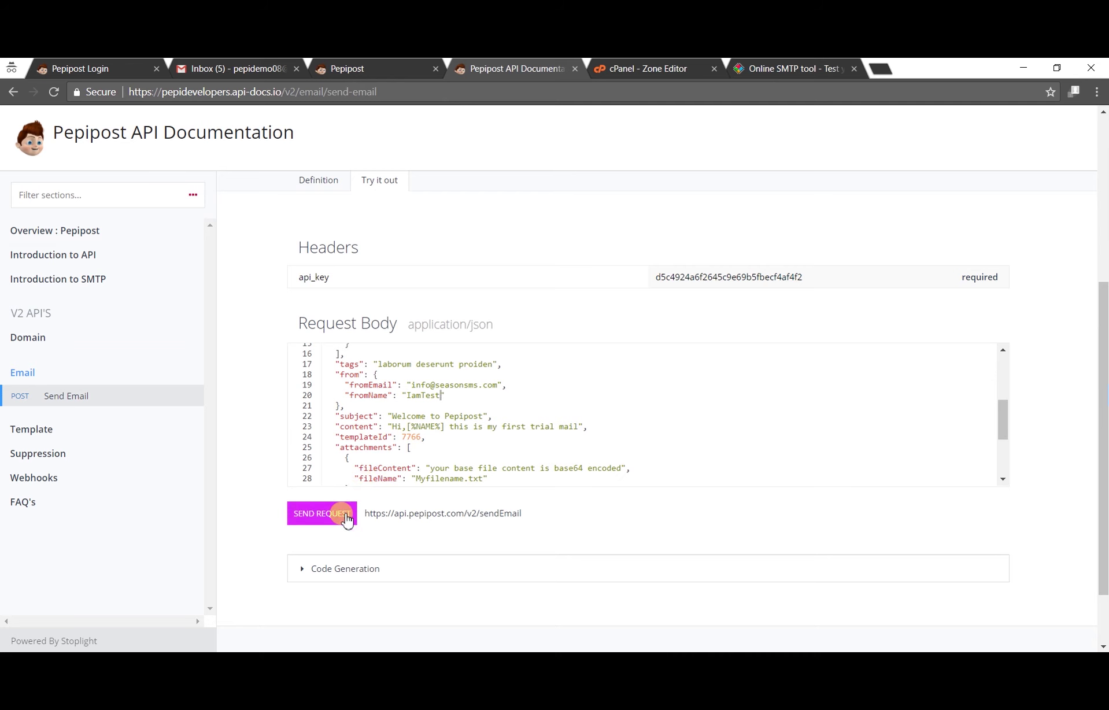
Step: After the 400 Invalid TemplateID response, re-paste the copied key into api_key
scroll(380, 500, down, 3)
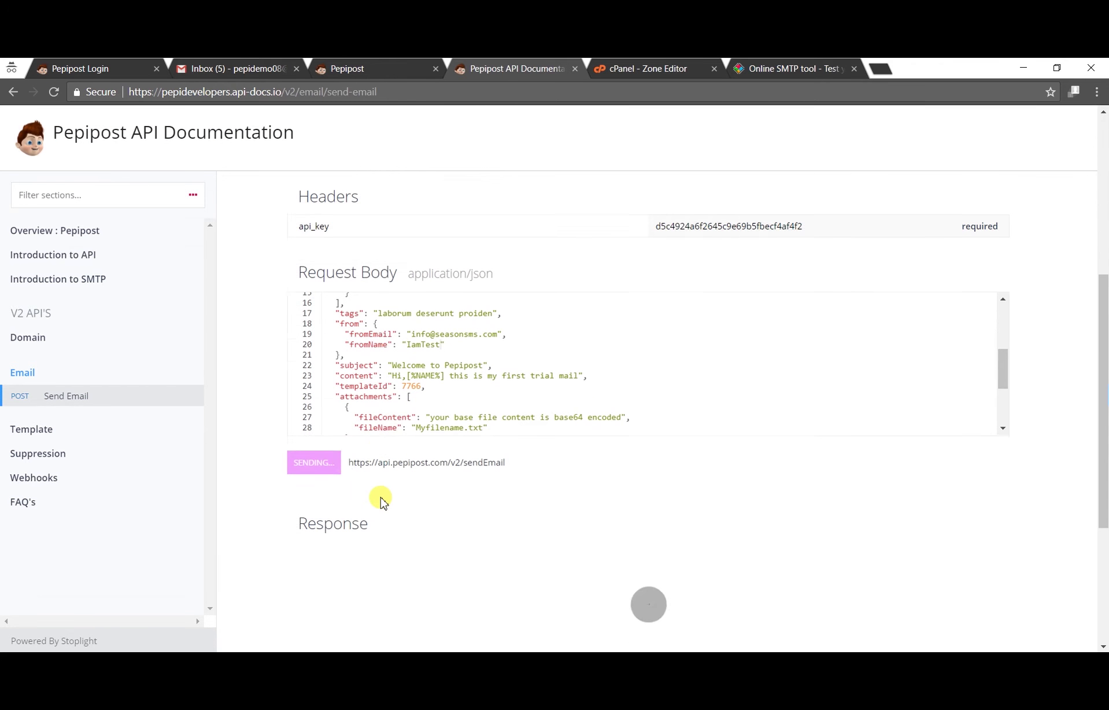
scroll(380, 500, down, 1)
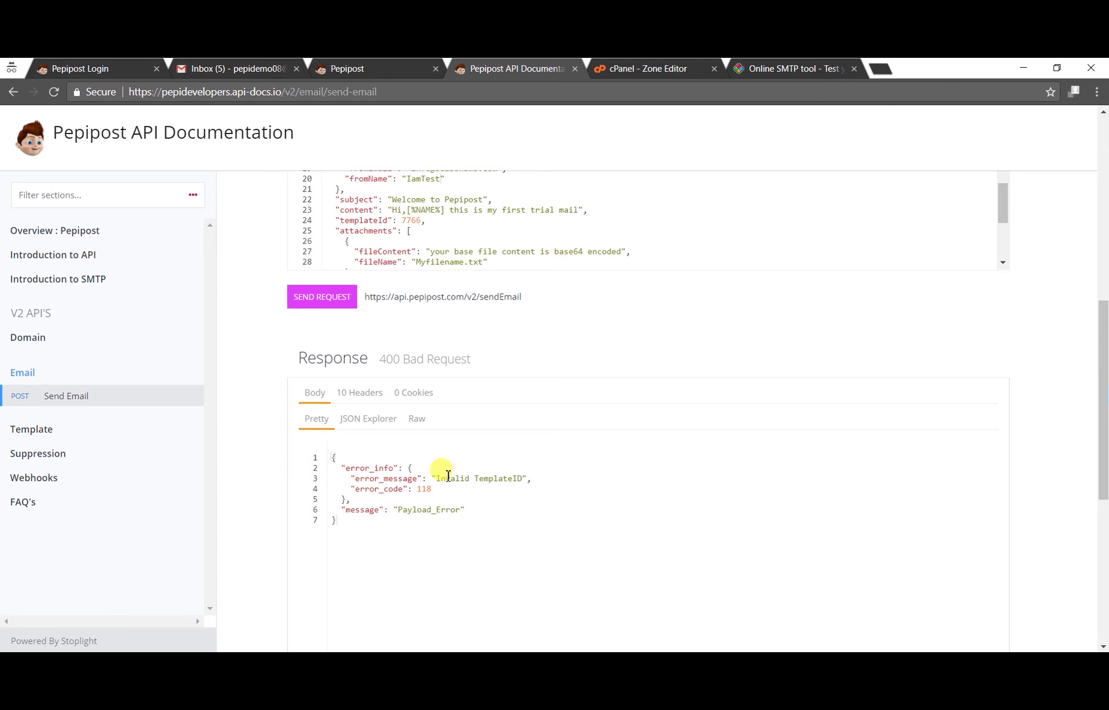
scroll(465, 246, down, 3)
scroll(465, 245, up, 3)
drag(1101, 351, 1103, 260)
double_click(683, 318)
key(ctrl+c)
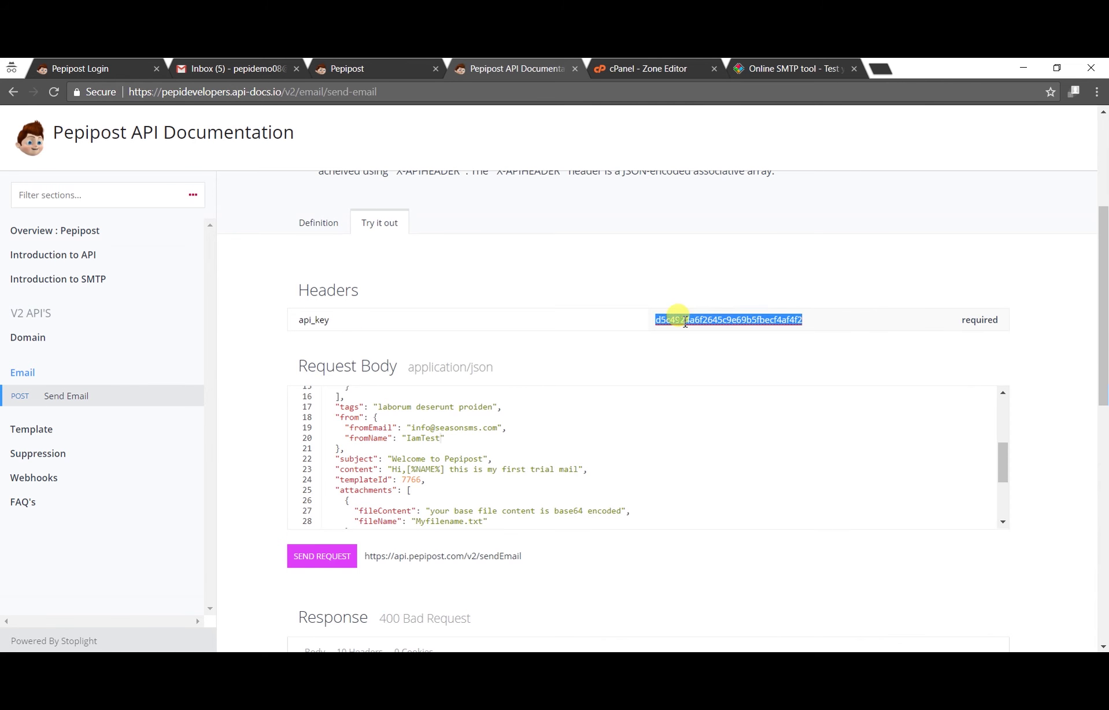
scroll(684, 310, up, 4)
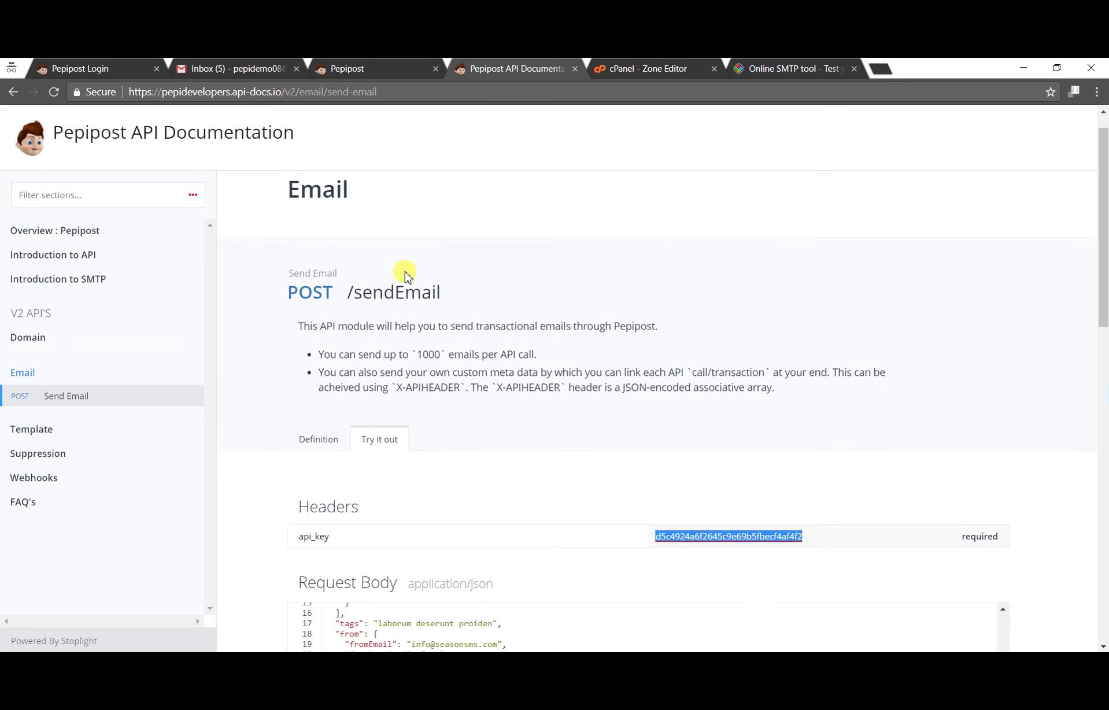
key(ctrl+v)
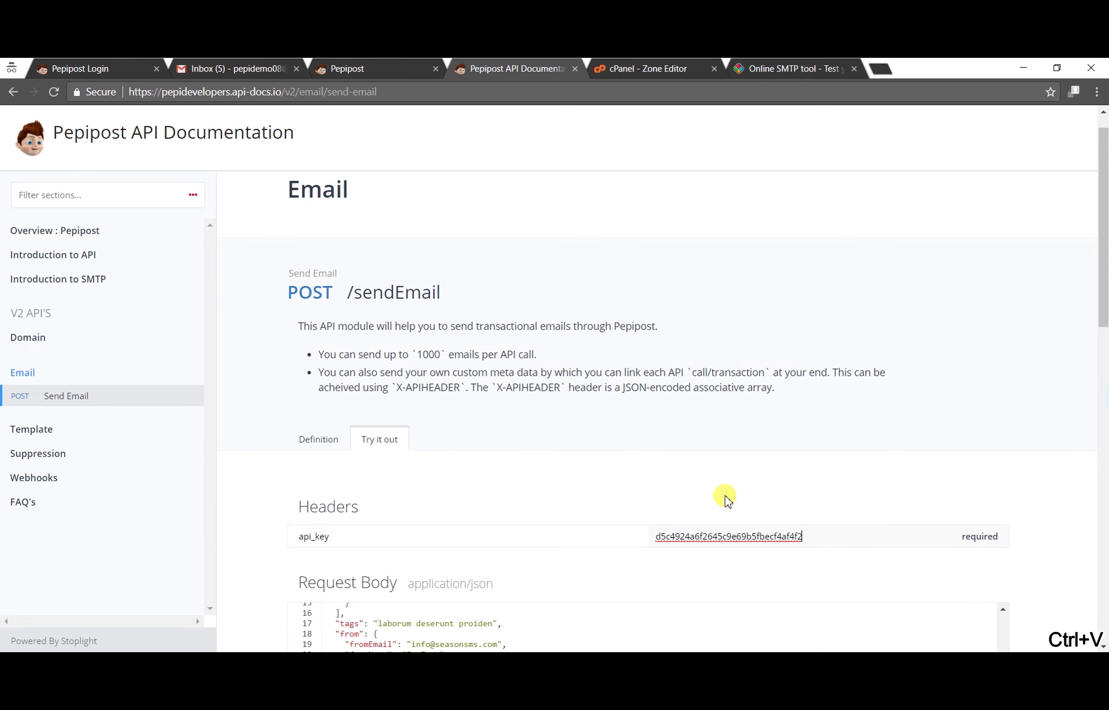
Step: Delete the templateId line and resend, getting 202 Accepted with message 'Success'
scroll(726, 497, down, 5)
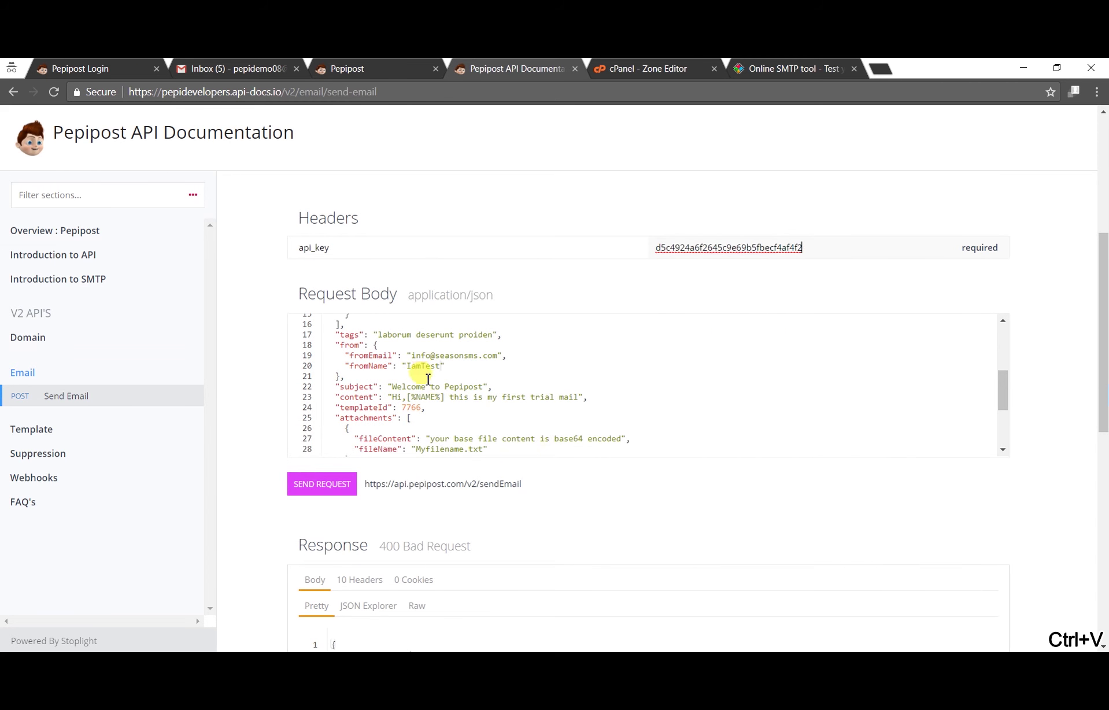
scroll(439, 379, down, 5)
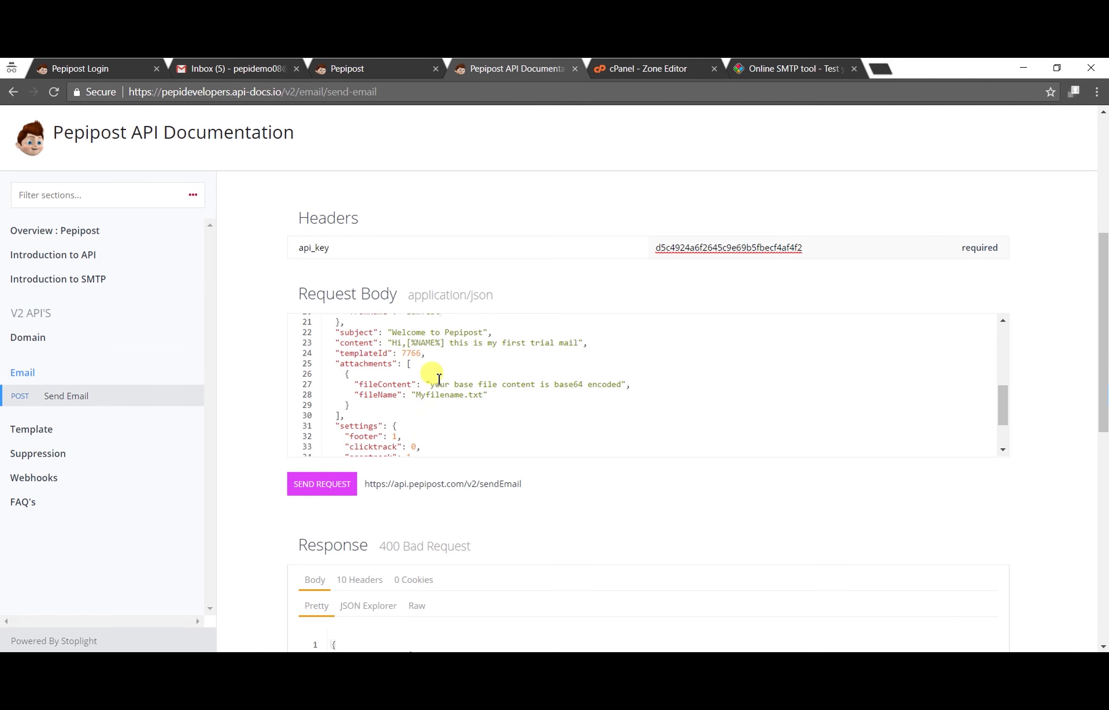
scroll(439, 379, up, 2)
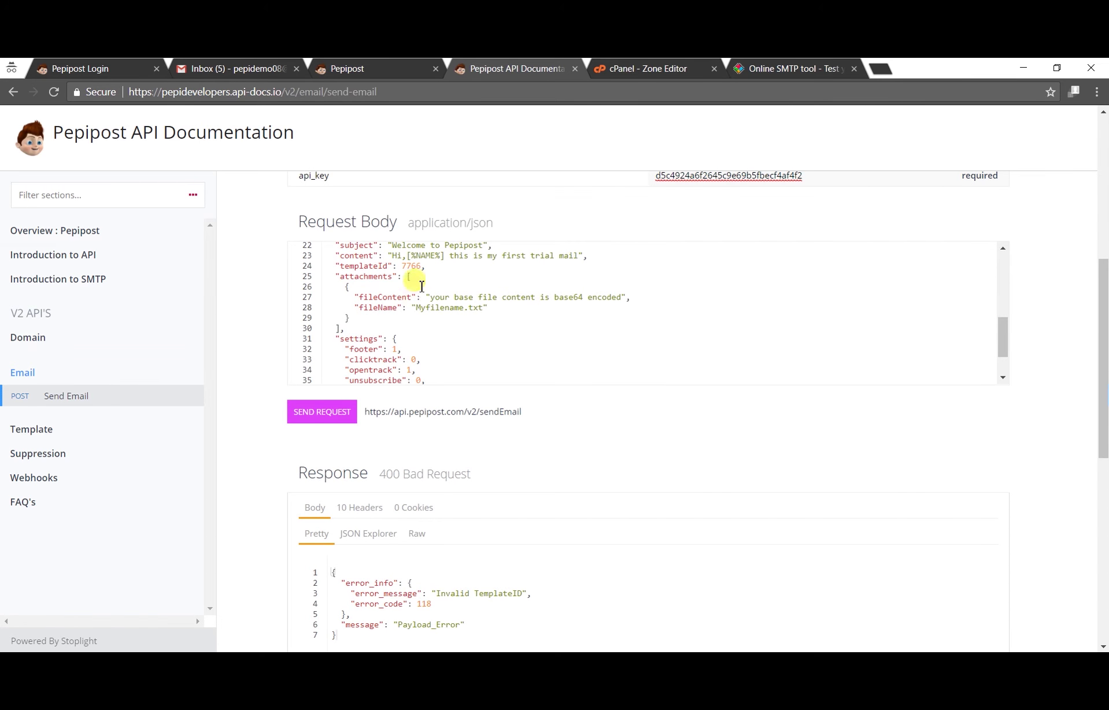
click(424, 267)
drag(424, 266, 334, 266)
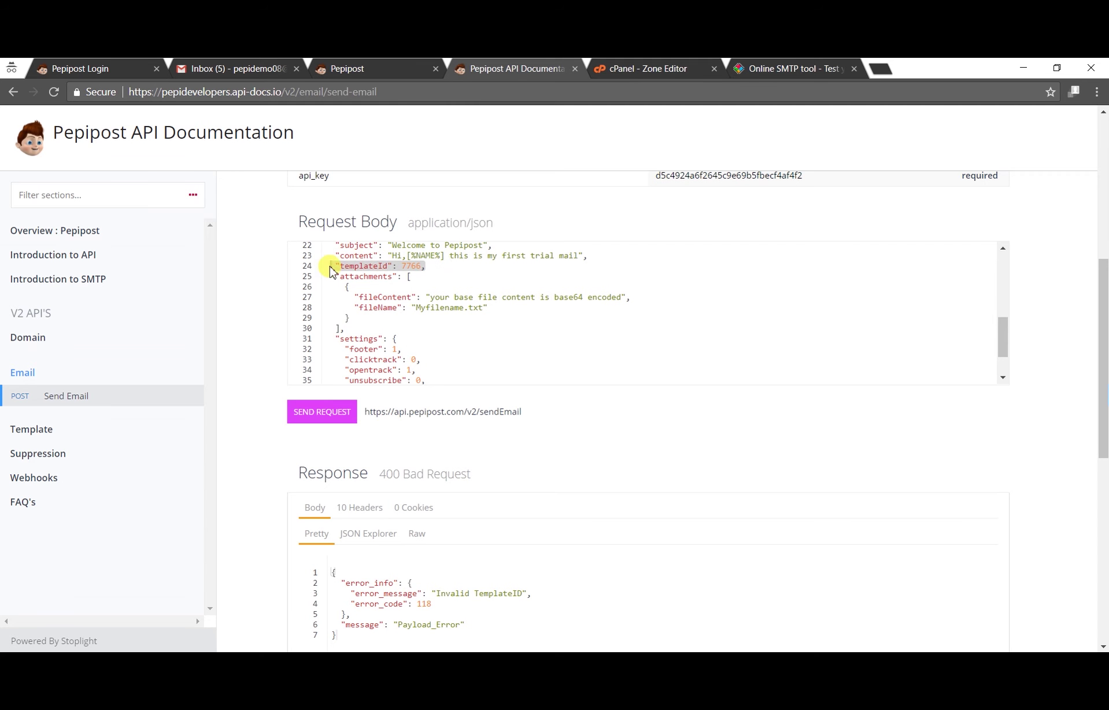
key(BackSpace)
key(BackSpace)
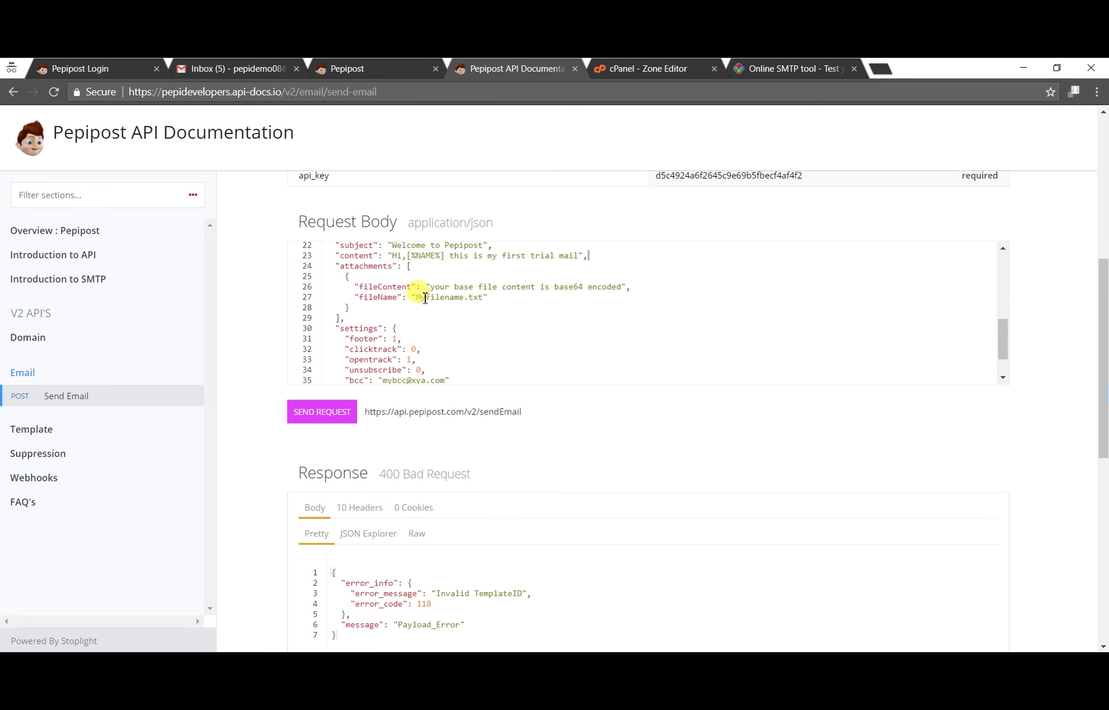
scroll(425, 298, up, 1)
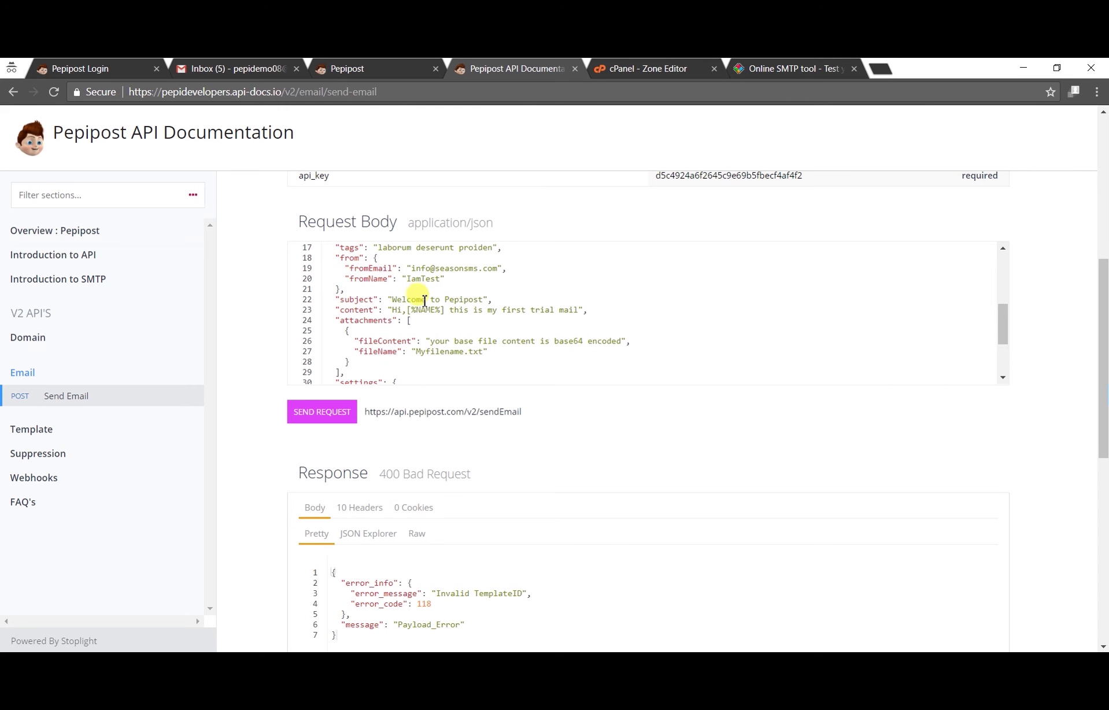
click(347, 413)
scroll(503, 398, down, 3)
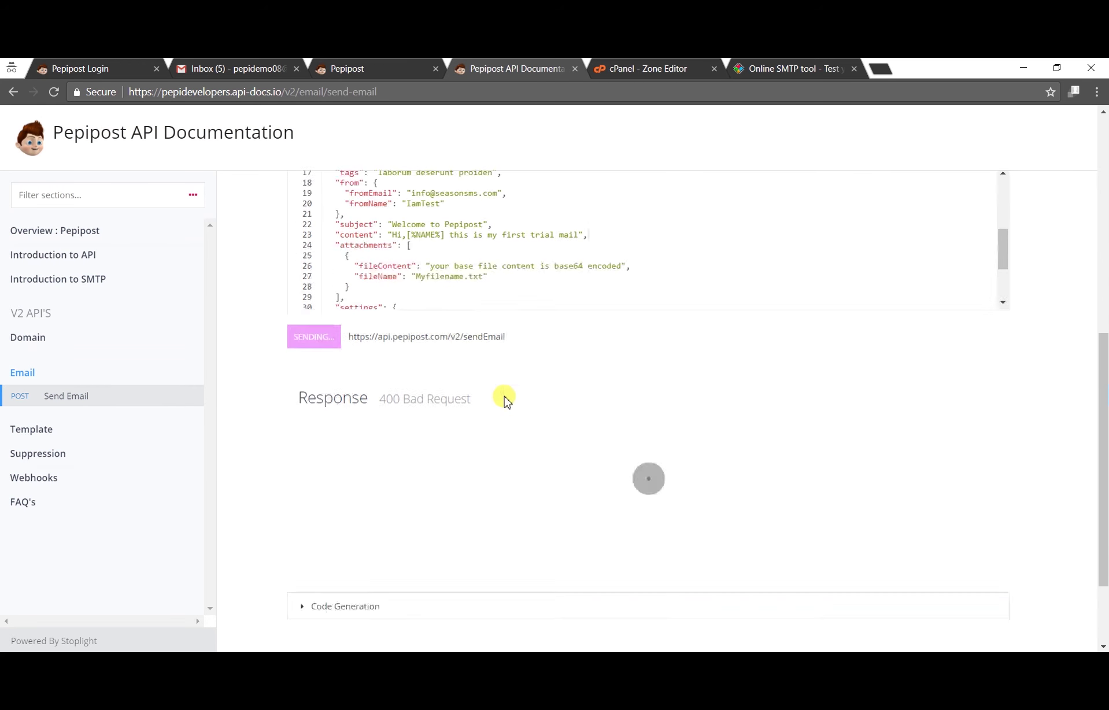
drag(394, 438, 453, 438)
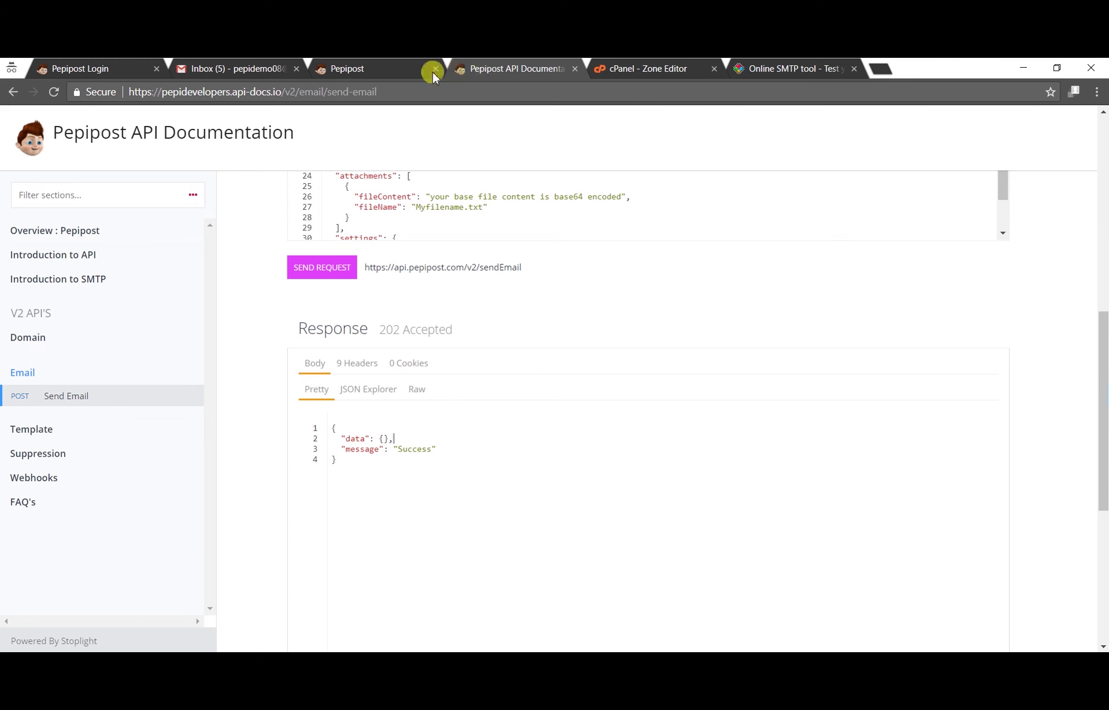
click(352, 74)
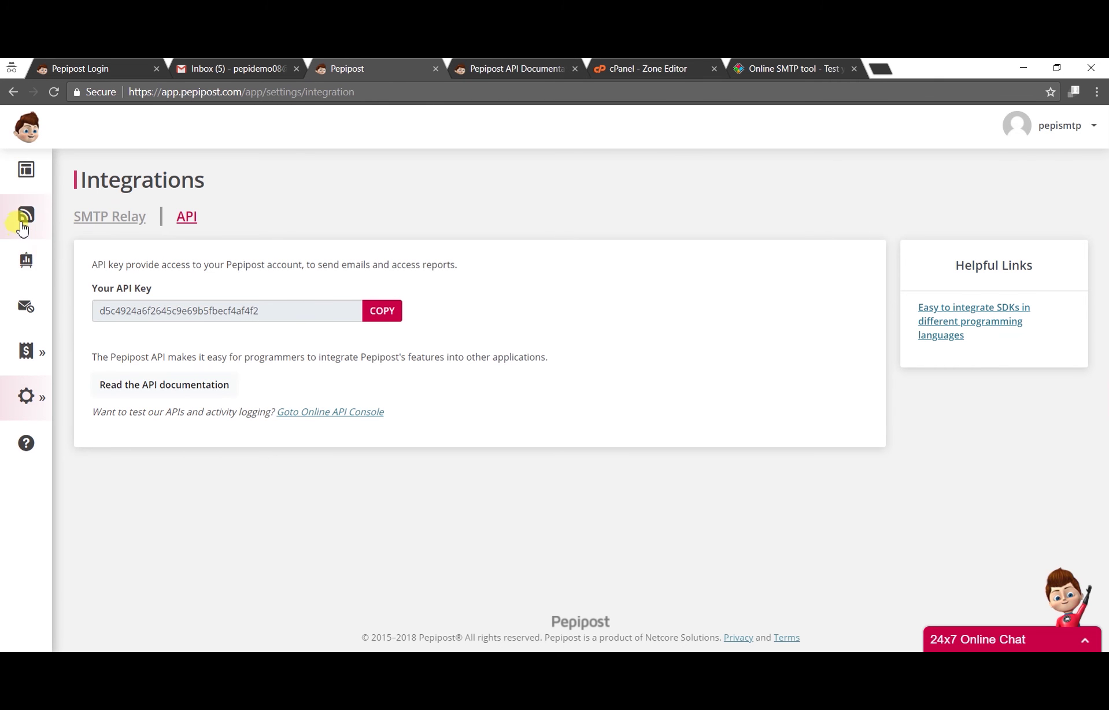
click(23, 228)
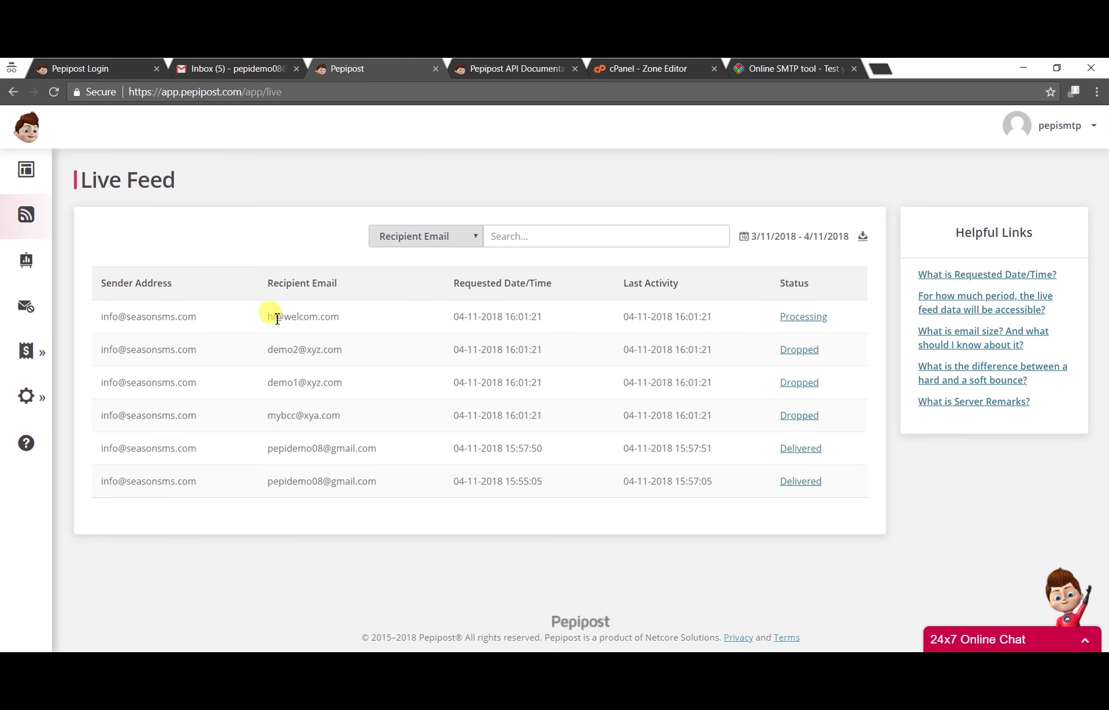
click(555, 72)
scroll(404, 307, up, 5)
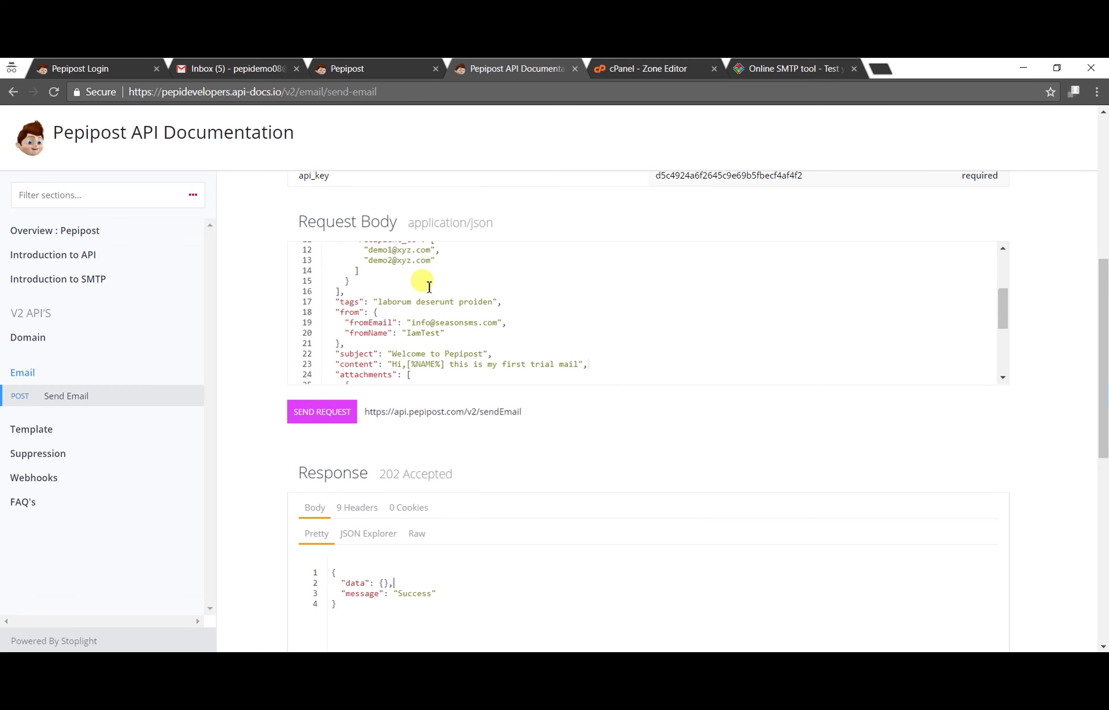
Step: Replace the line-4 recipient with the Gmail test address and send the request
scroll(429, 286, up, 3)
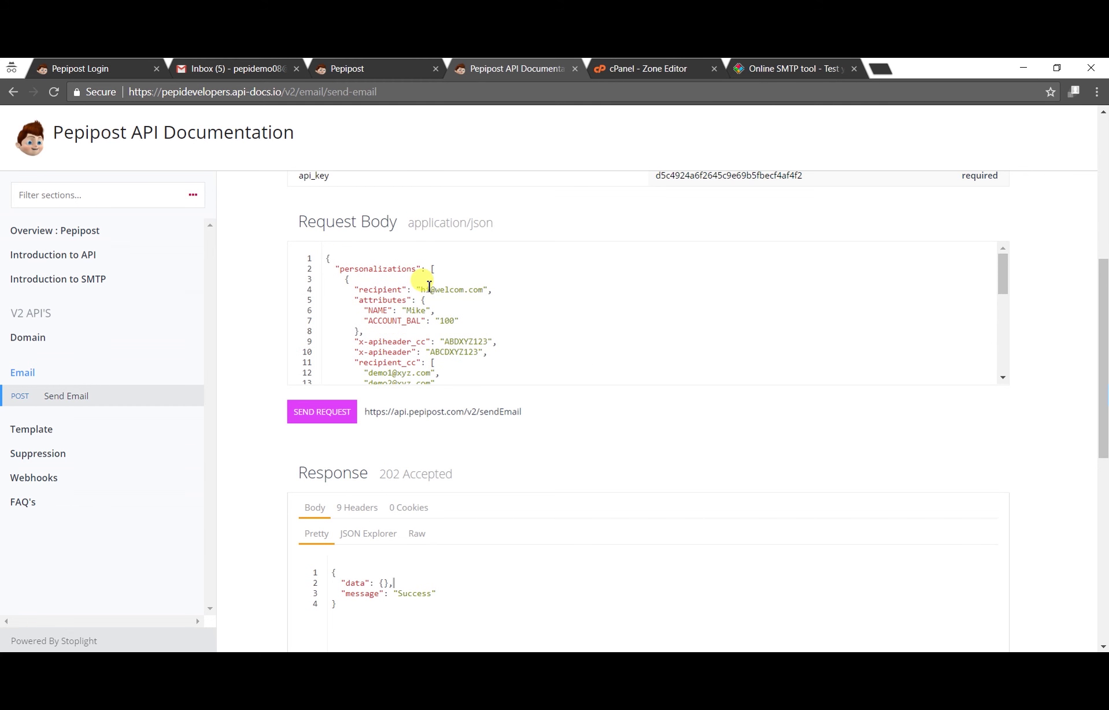
drag(421, 289, 483, 289)
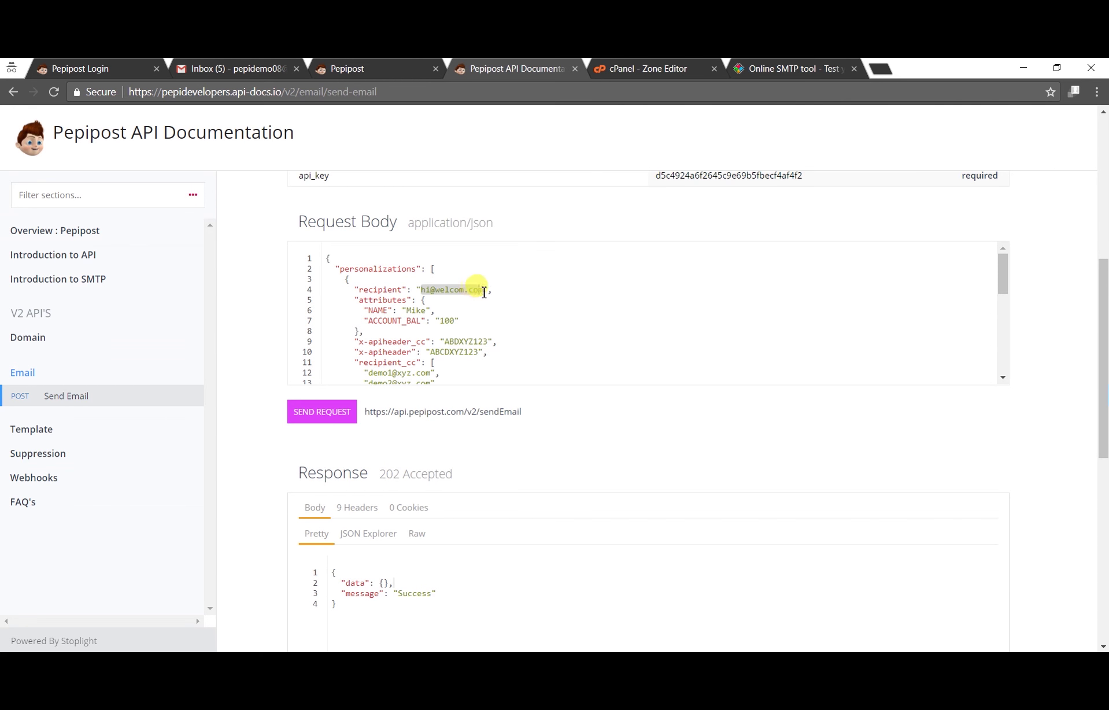
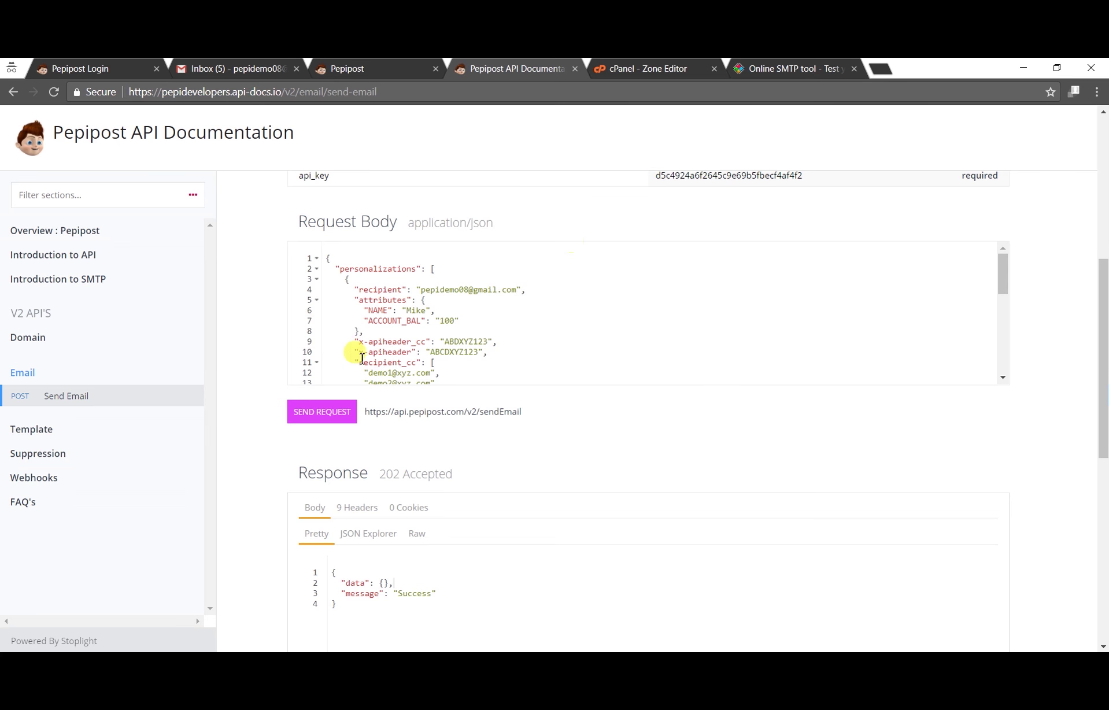
click(319, 413)
Step: Correct the api_key after the 401 and resend for 202 Accepted 'Success', then return to Gmail
scroll(458, 409, down, 3)
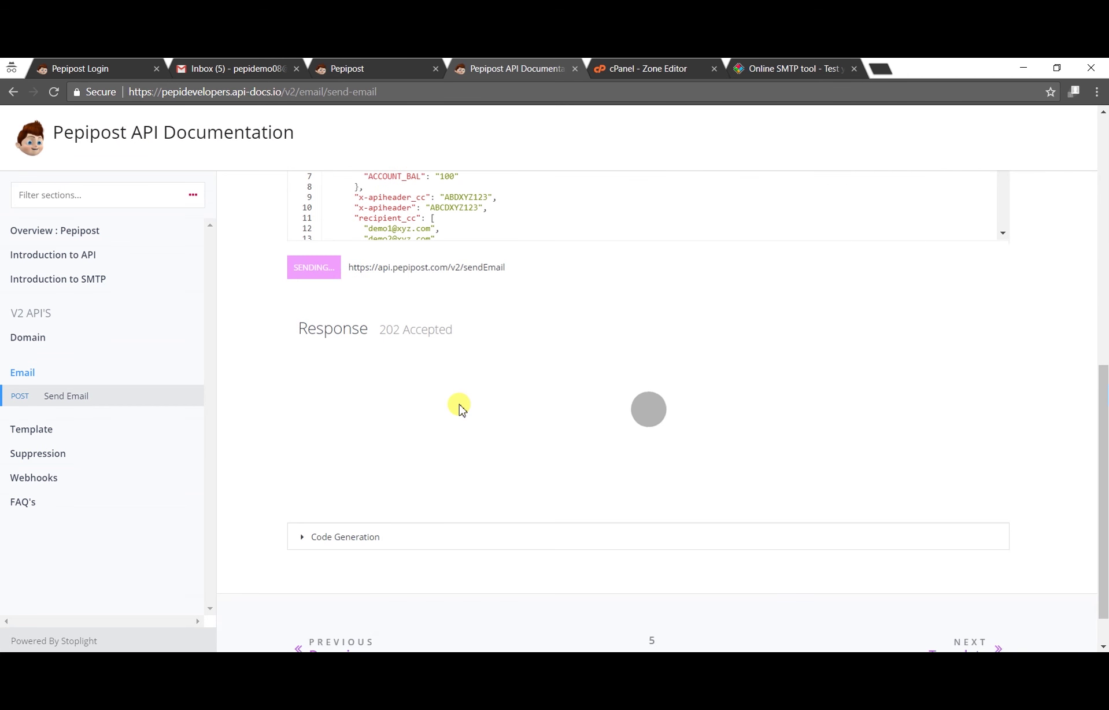
scroll(413, 363, up, 4)
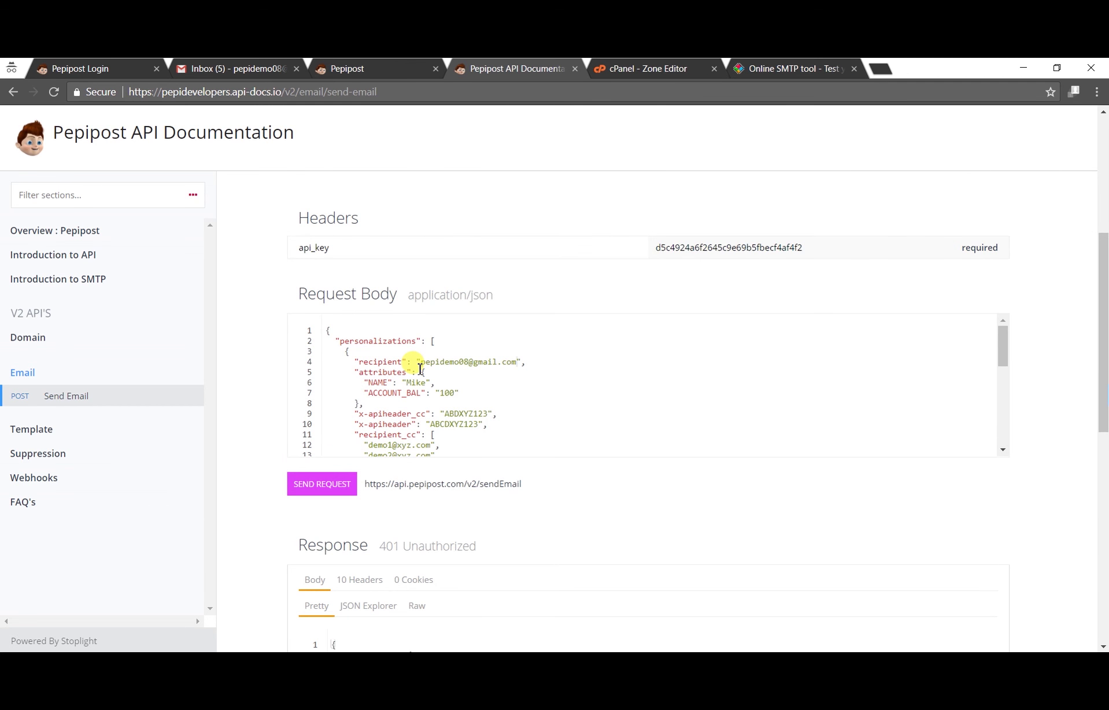
click(834, 249)
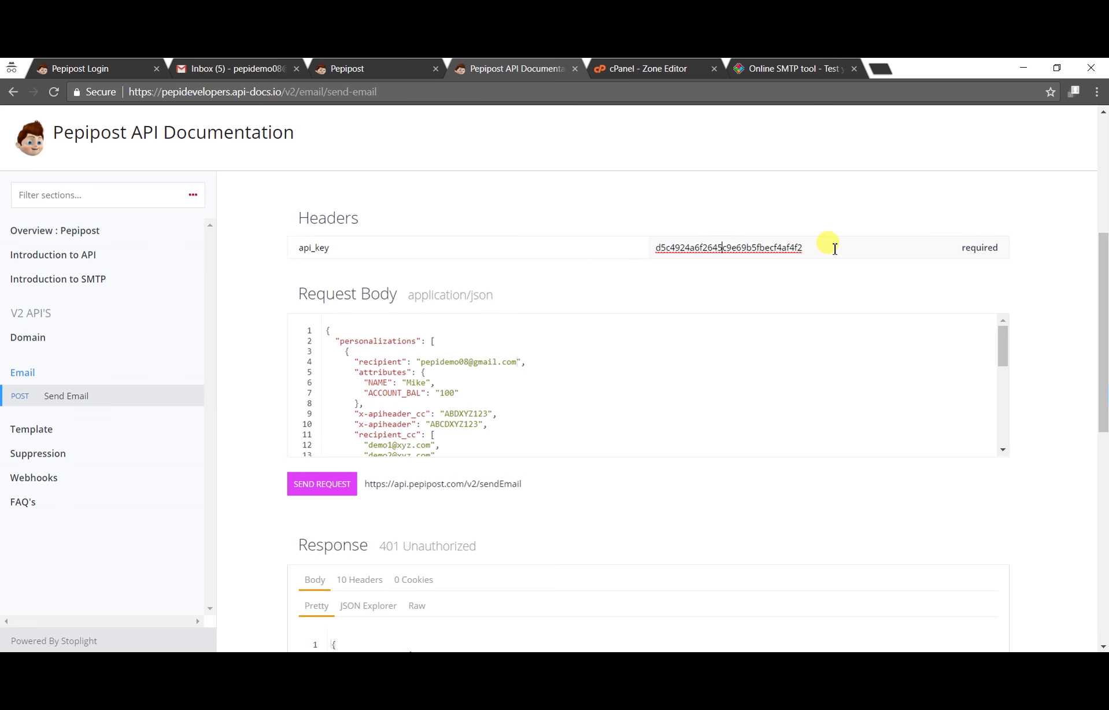
click(318, 487)
scroll(520, 450, down, 5)
scroll(518, 450, down, 1)
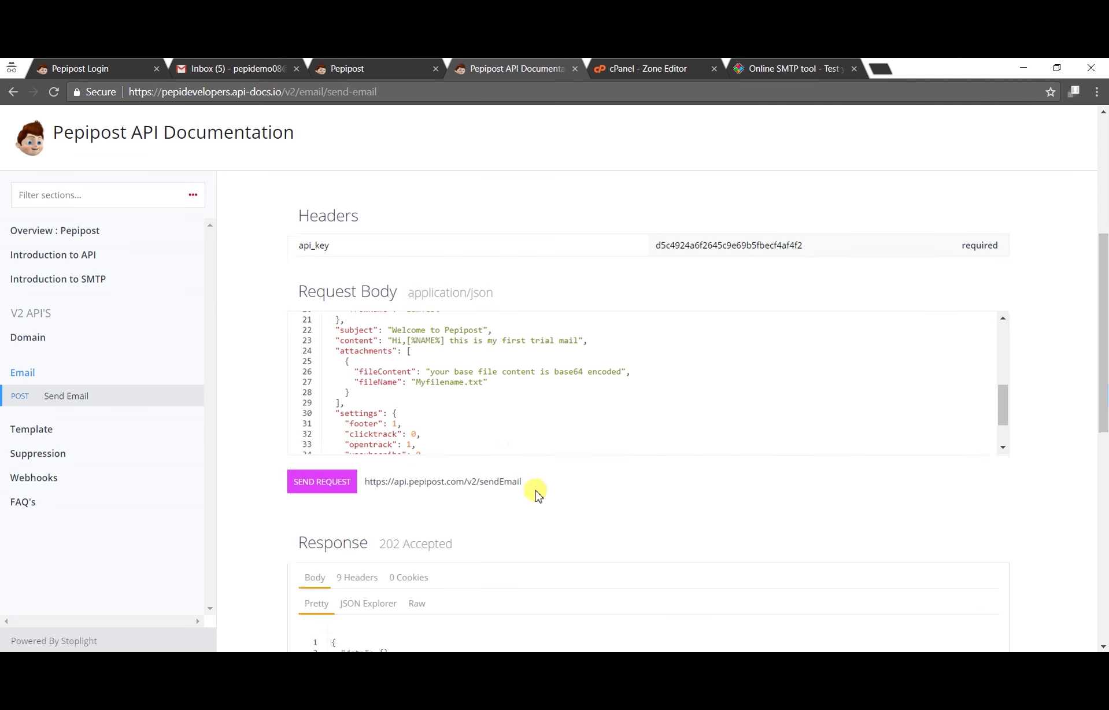
scroll(535, 493, down, 3)
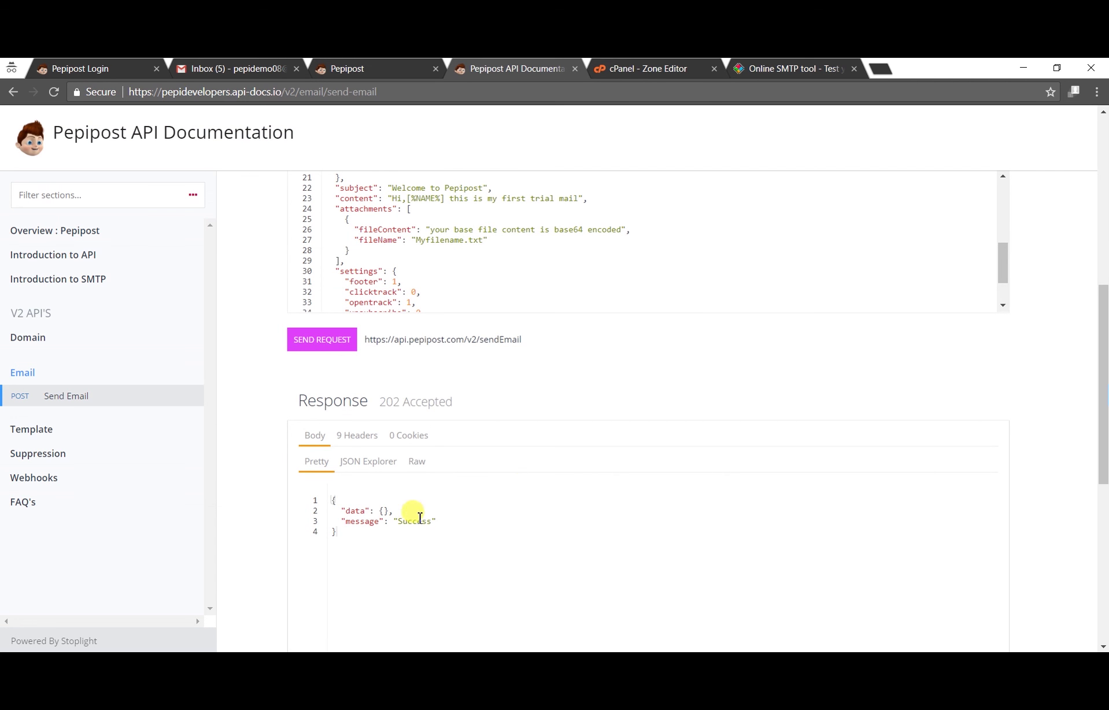
drag(396, 521, 429, 524)
click(460, 511)
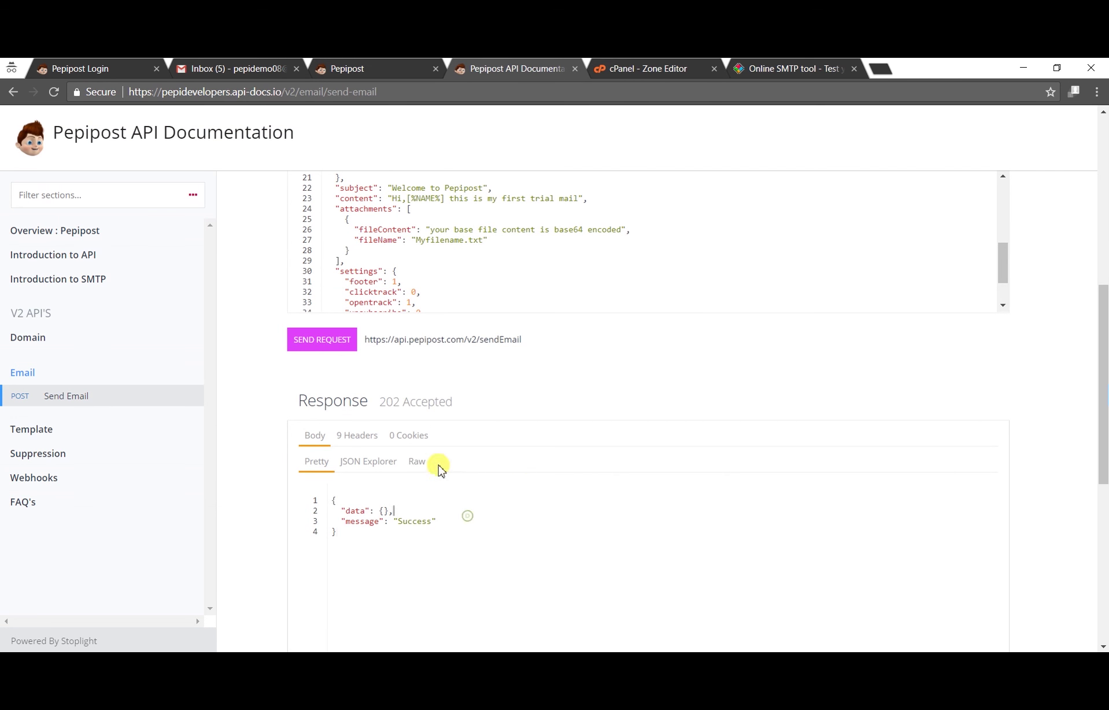
click(224, 71)
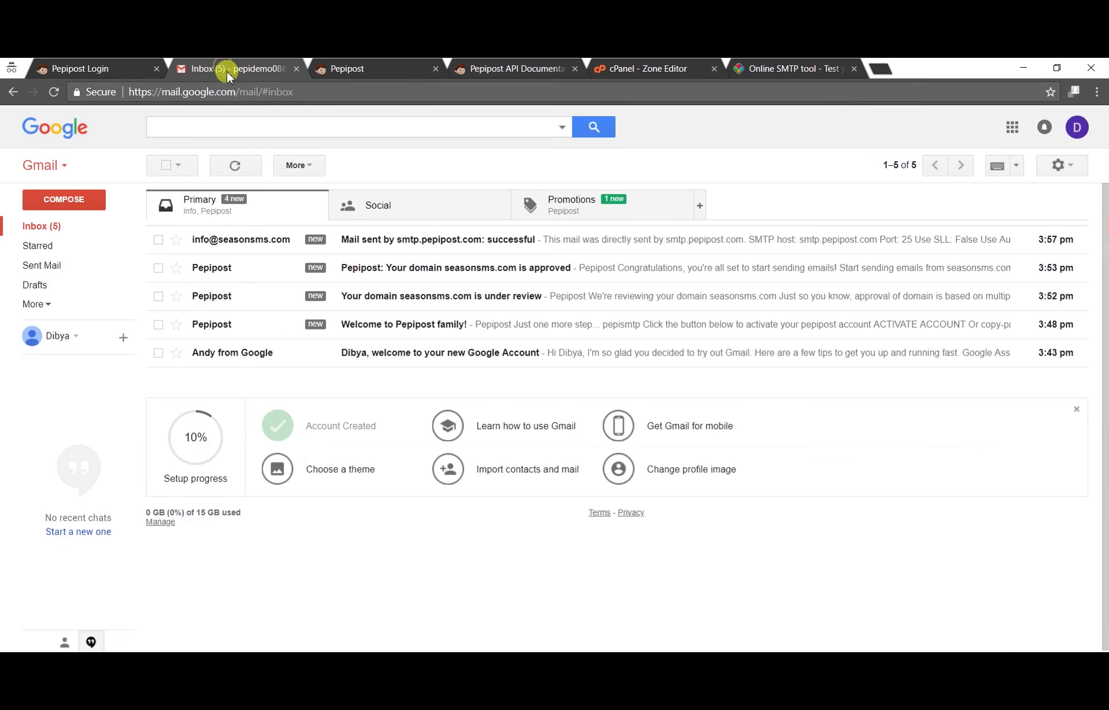
Step: Refresh Gmail, open the Pepipost Test Email under Promotions, and reload Pepipost's Live Feed with F5
click(237, 163)
click(603, 210)
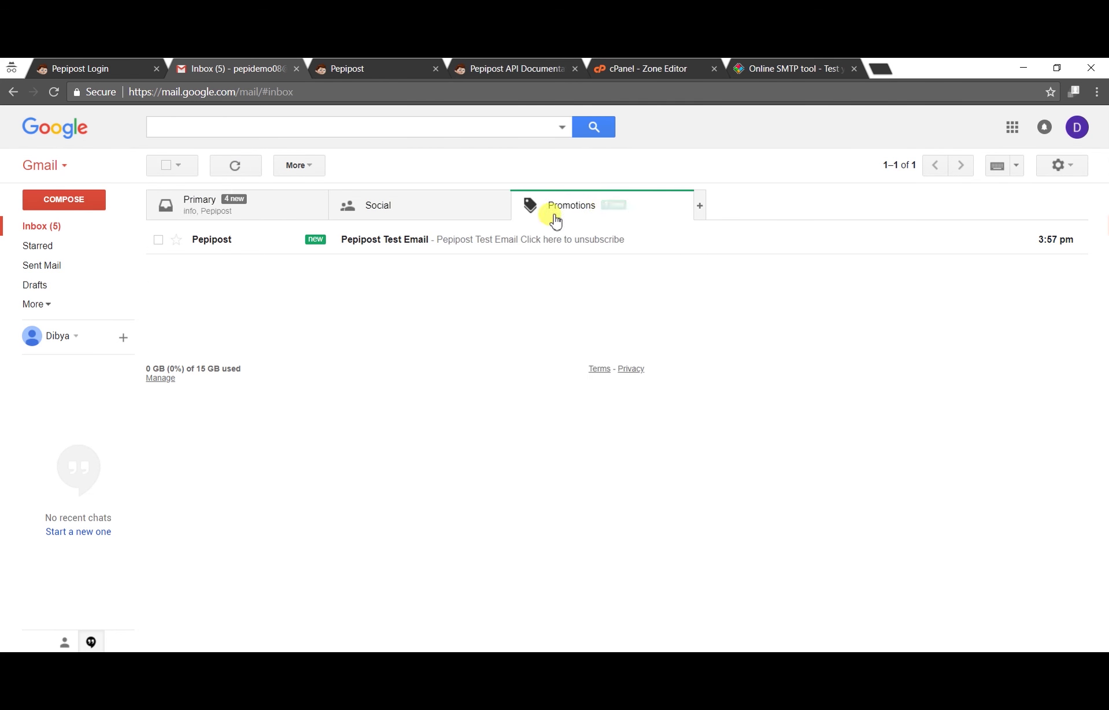
click(479, 248)
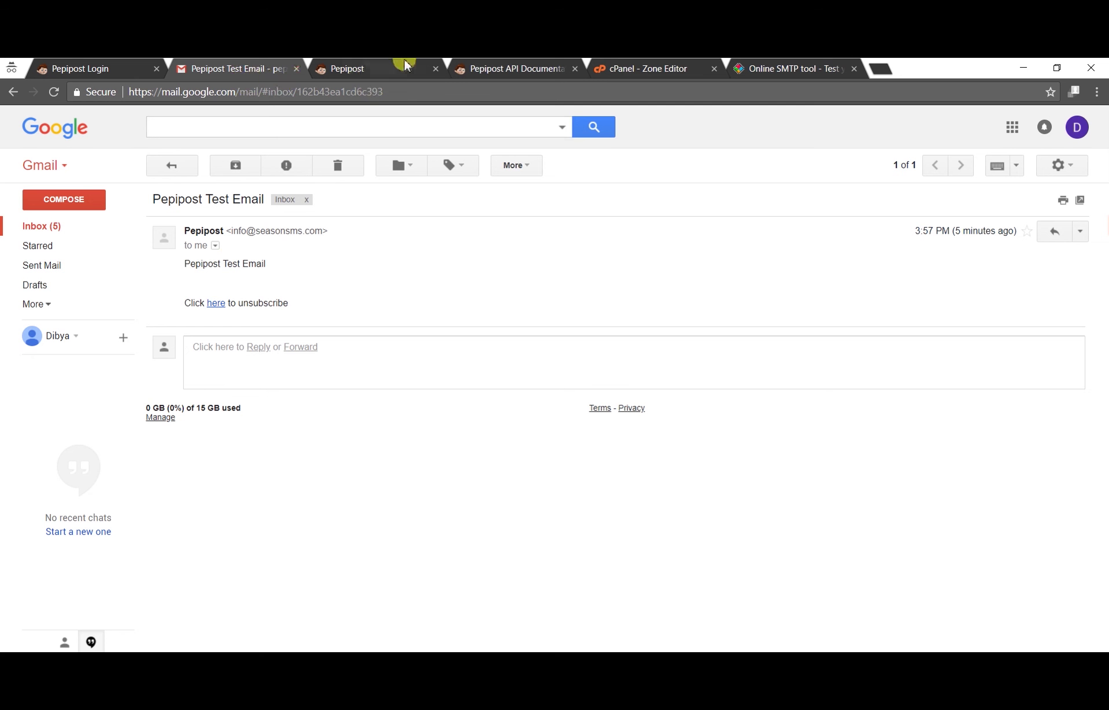
click(384, 67)
key(F5)
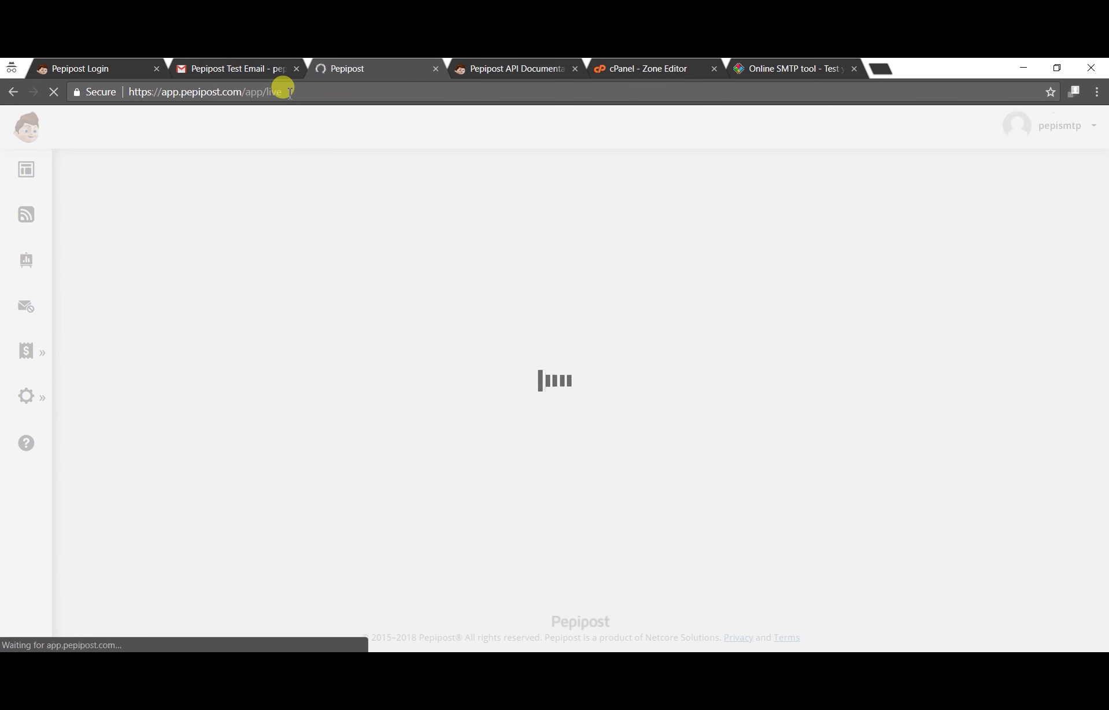